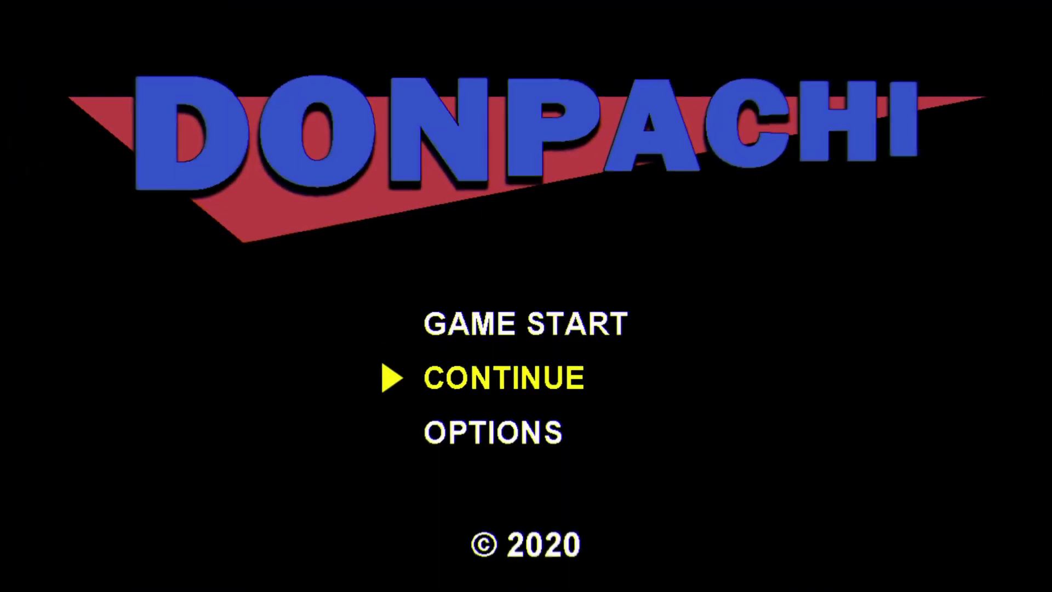
Drag the Personaje character beside, onto, and up behind the Arbol tree trunk
key(Up)
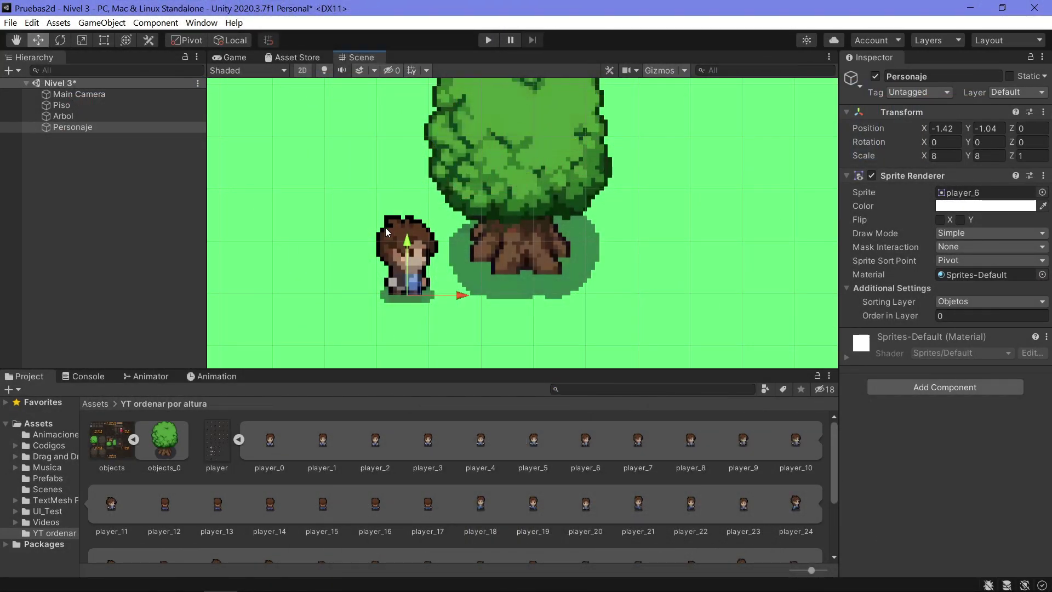
mouse_move(416, 287)
mouse_down()
mouse_move(402, 258)
mouse_move(463, 337)
mouse_move(581, 307)
mouse_move(417, 262)
mouse_move(521, 303)
mouse_up()
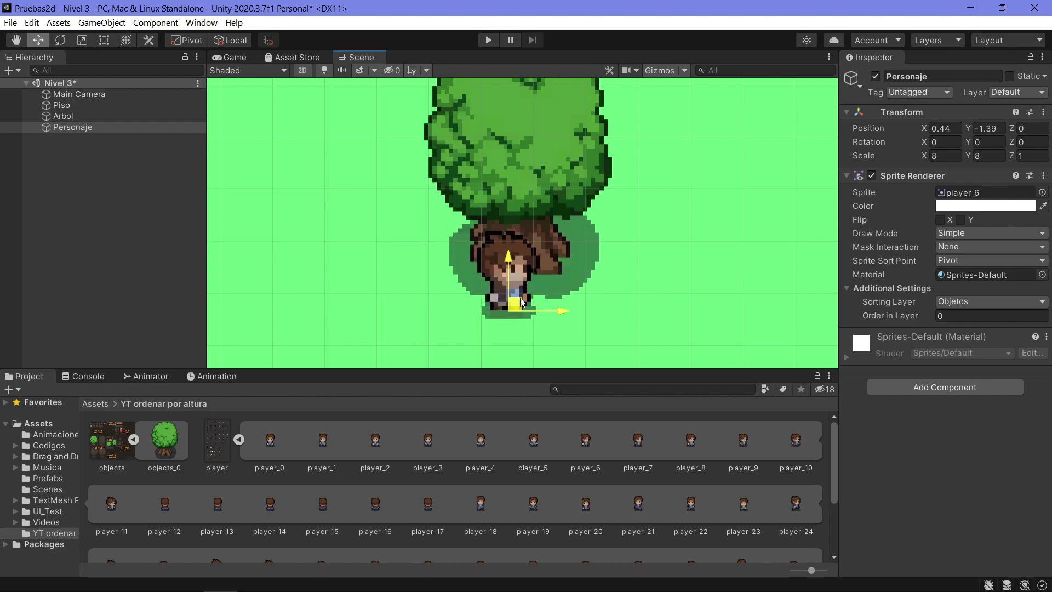
mouse_move(521, 302)
mouse_down()
mouse_move(550, 304)
mouse_move(426, 239)
mouse_up()
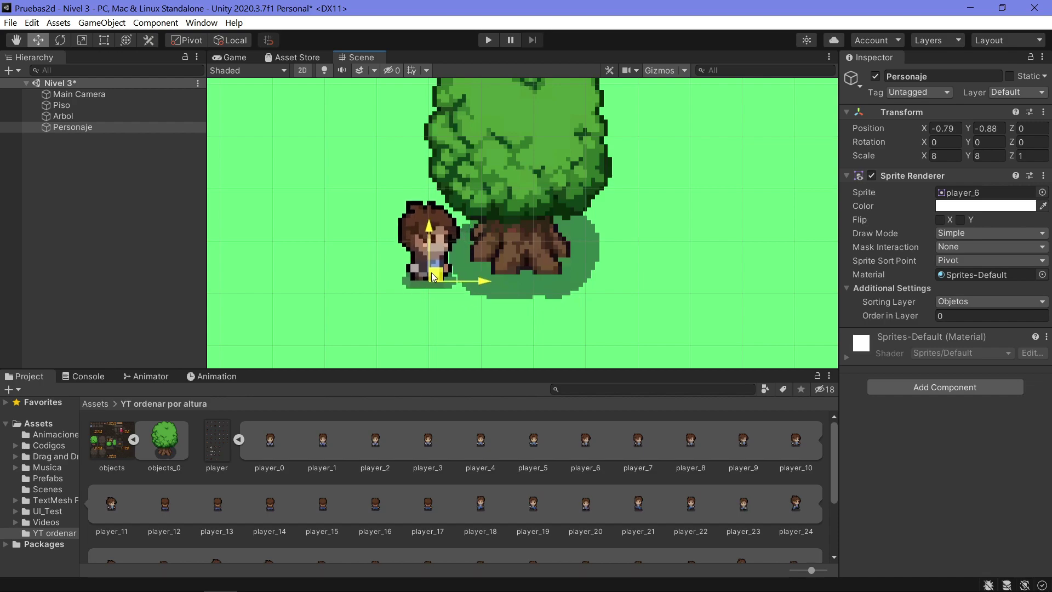
mouse_move(426, 240)
mouse_down()
mouse_move(594, 205)
mouse_move(549, 306)
mouse_move(584, 317)
mouse_move(603, 287)
mouse_move(468, 228)
mouse_move(447, 307)
mouse_up()
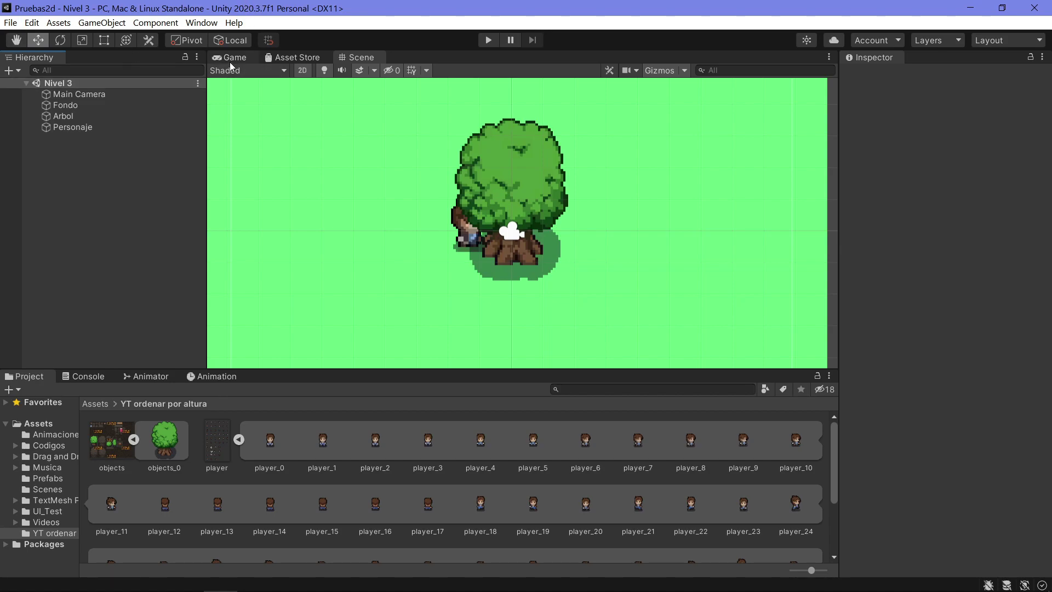
click(91, 105)
click(84, 127)
click(87, 116)
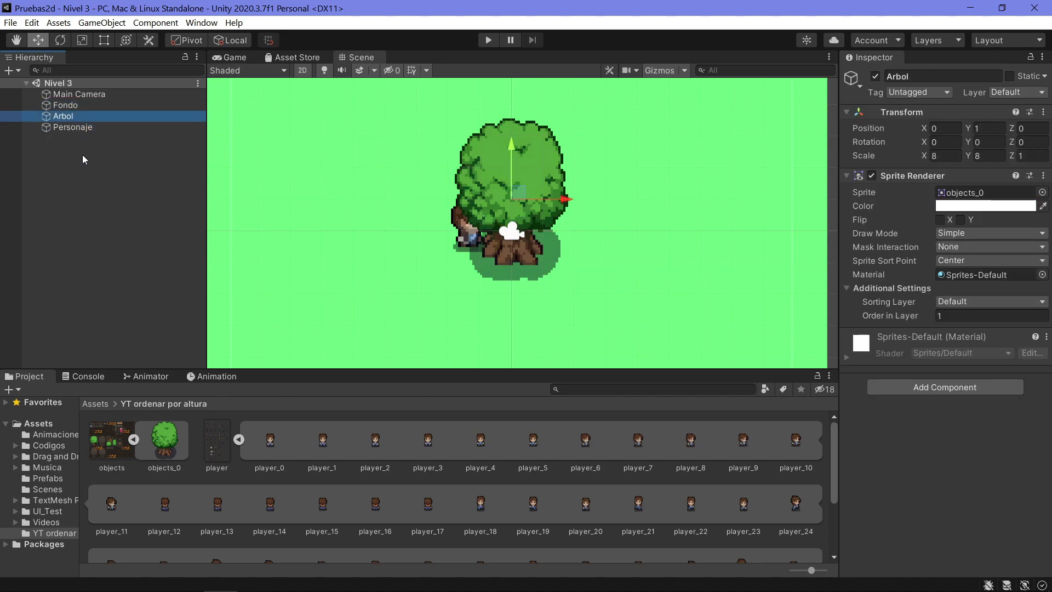
click(86, 105)
click(88, 116)
click(86, 128)
key(Up)
key(Up)
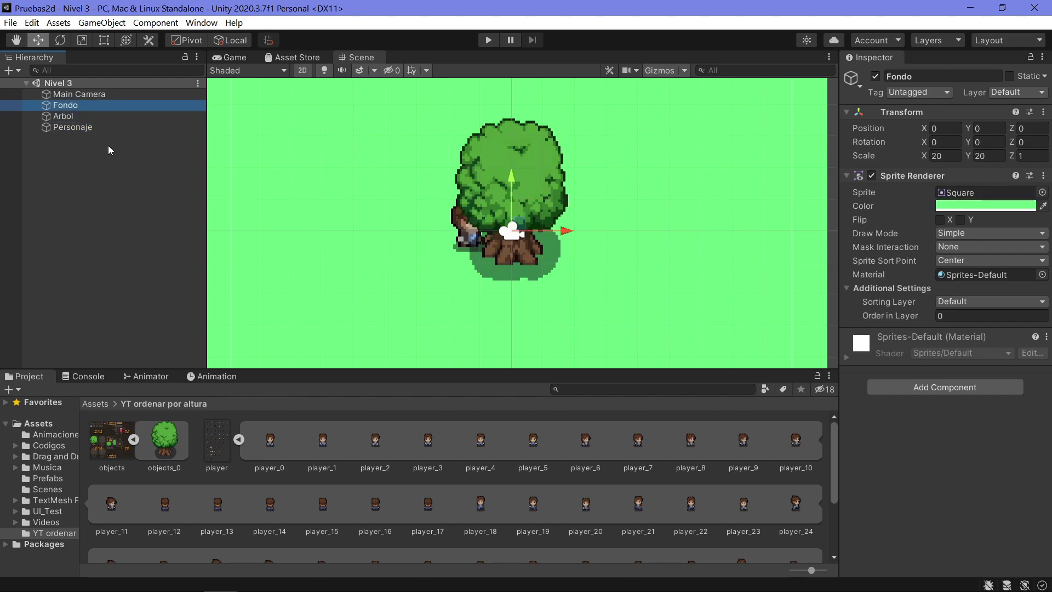
key(Down)
key(Down)
key(Up)
key(Up)
scroll(507, 208, down, 3)
scroll(507, 208, down, 2)
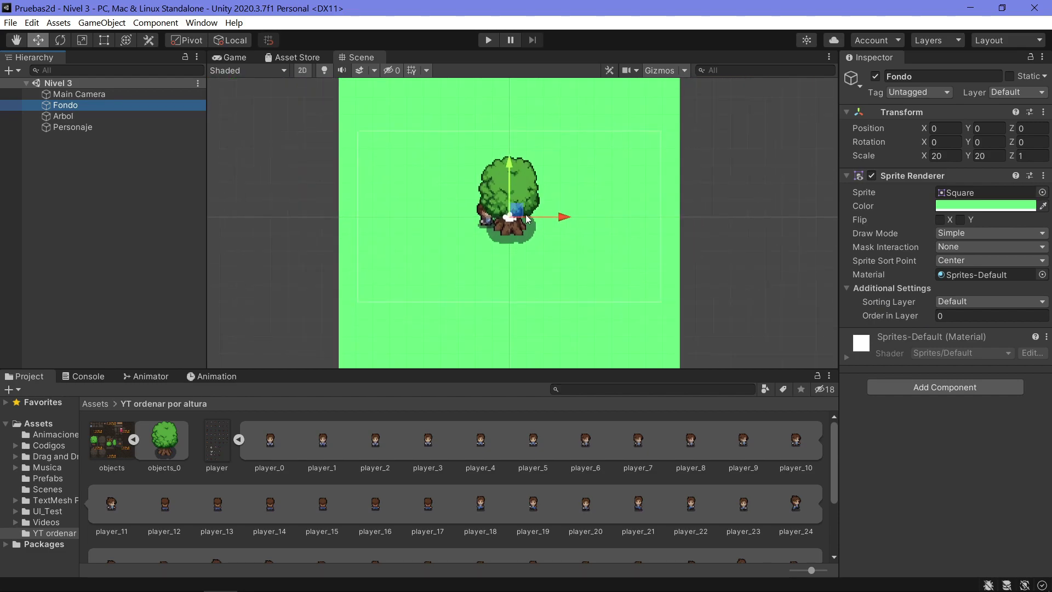
drag(506, 212, 479, 247)
key(ctrl+z)
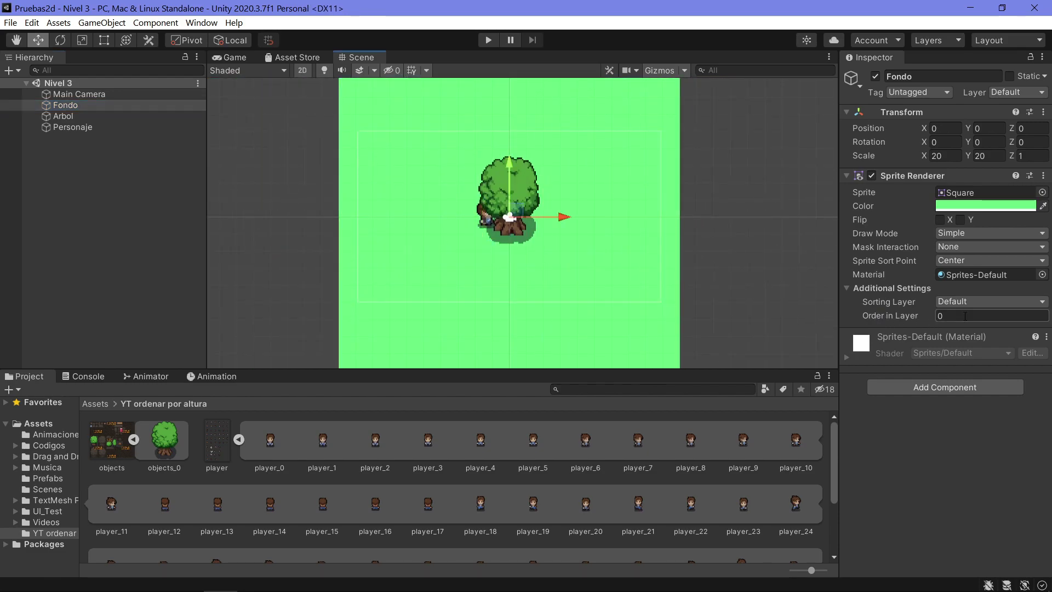
Undo an accidental tree move, then drag Personaje onto the trunk and to its left edge
click(68, 127)
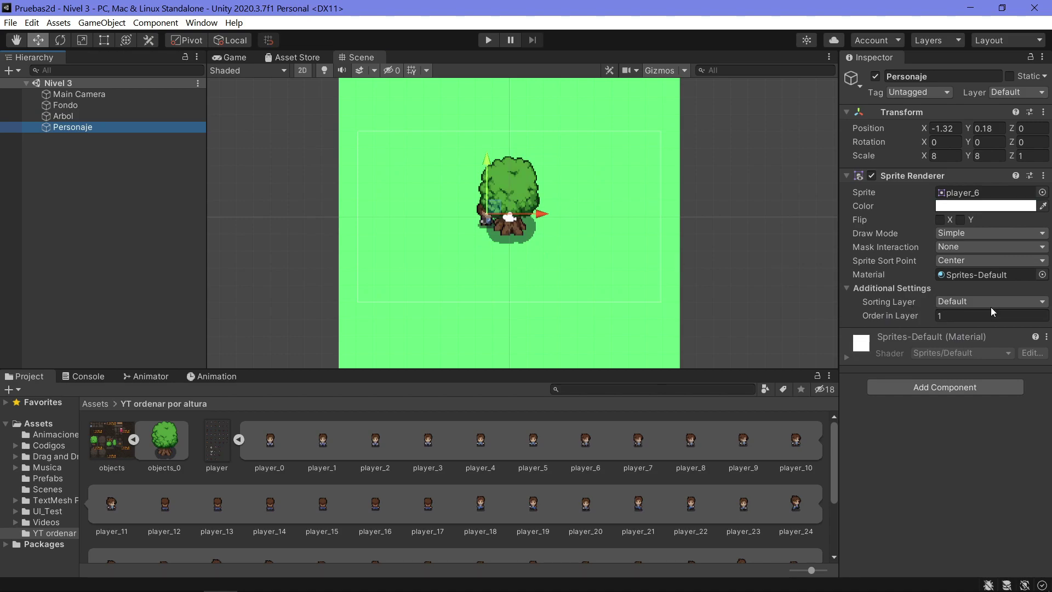
double_click(65, 115)
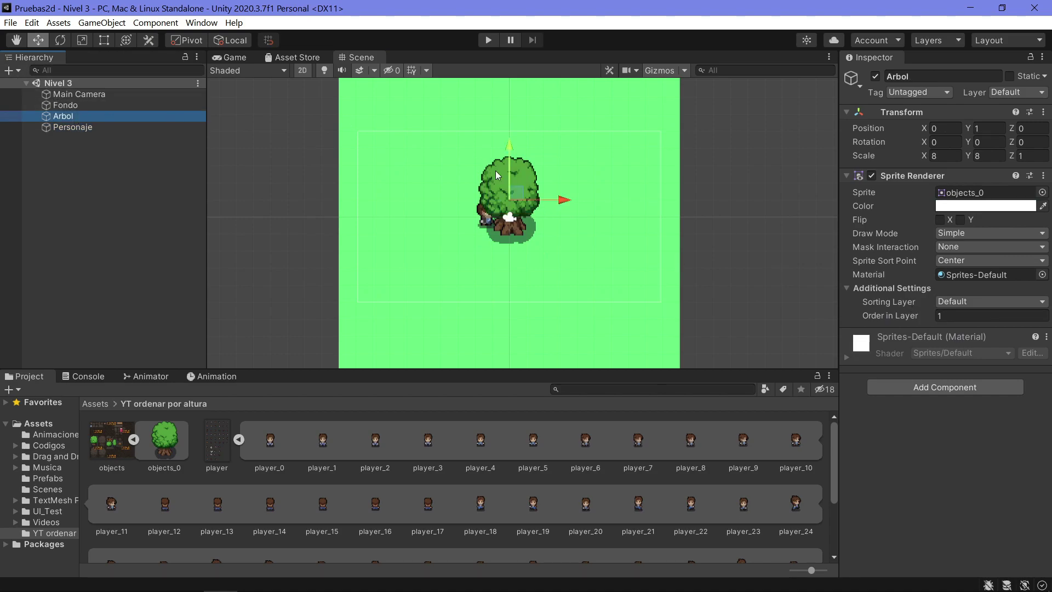
drag(518, 208, 557, 212)
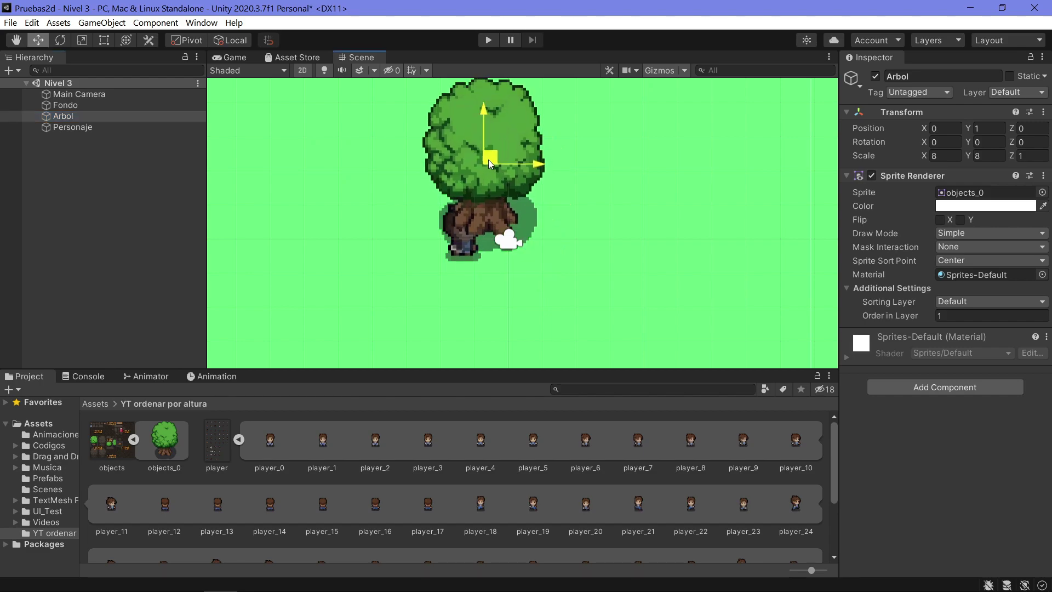
key(ctrl+z)
click(73, 127)
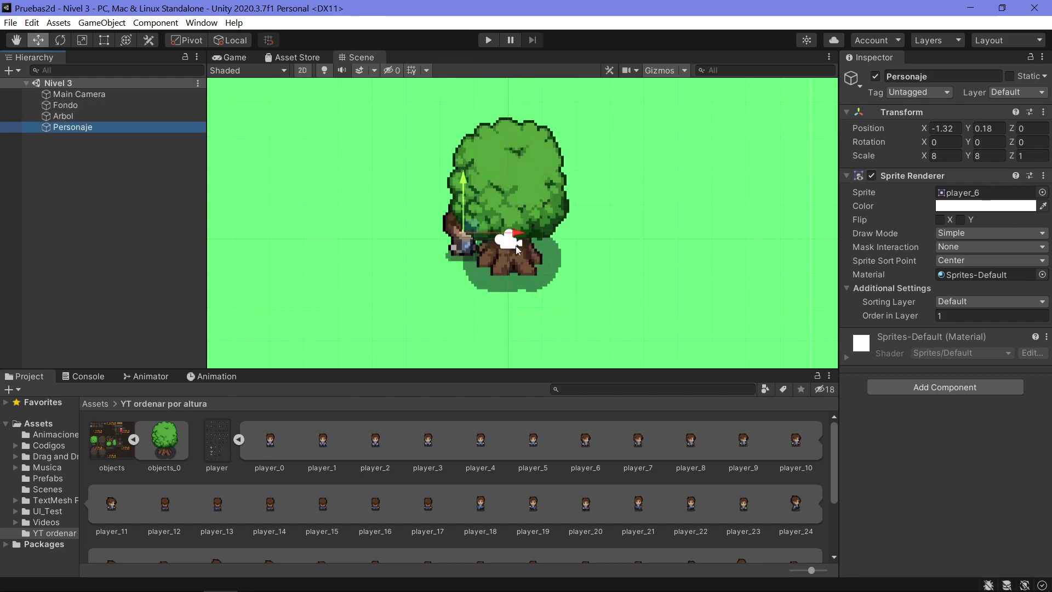
drag(451, 231, 511, 248)
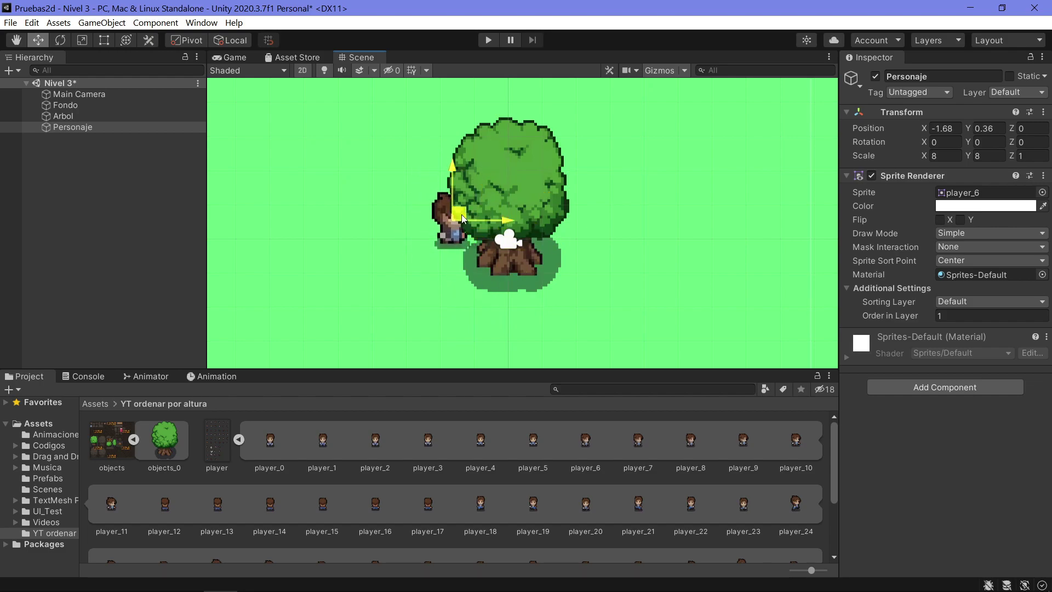
drag(511, 248, 444, 206)
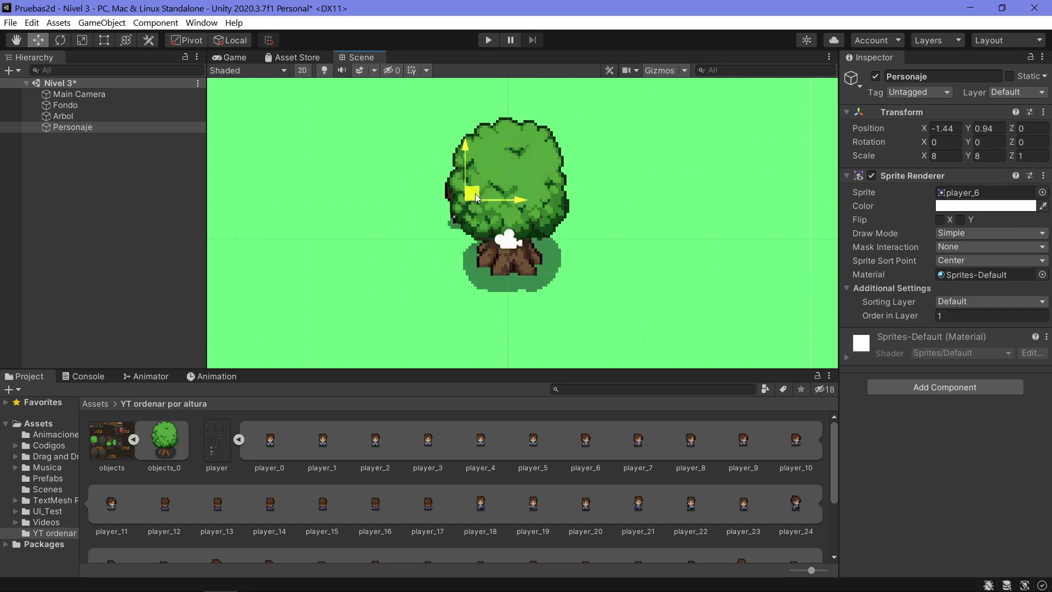
Set Personaje's Order in Layer to 2 and drag it along the tree's left side to check sorting
click(988, 316)
text(2)
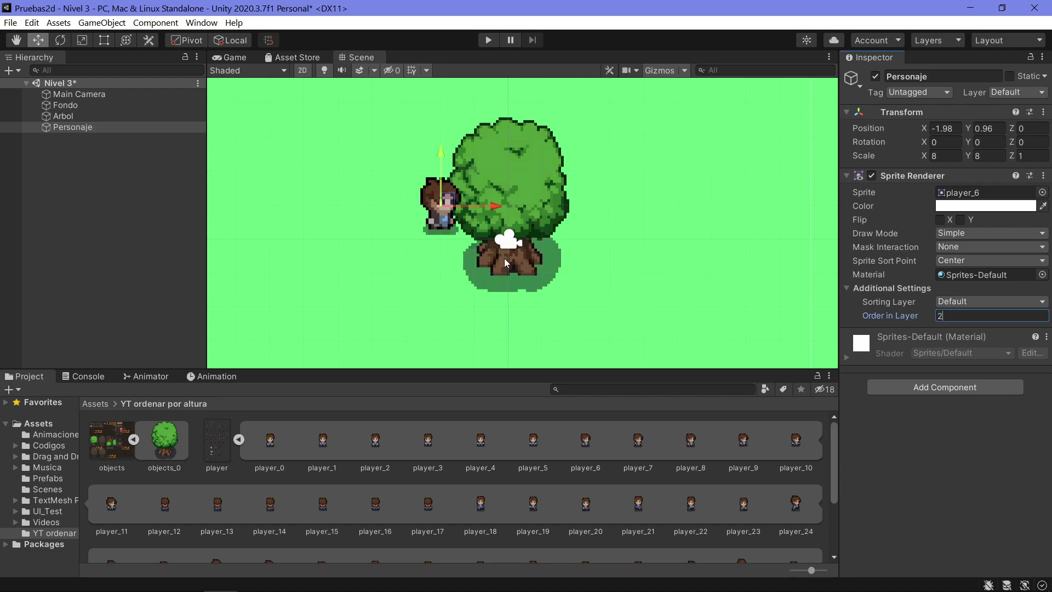
mouse_move(449, 202)
mouse_down()
mouse_move(475, 234)
mouse_move(404, 233)
mouse_up()
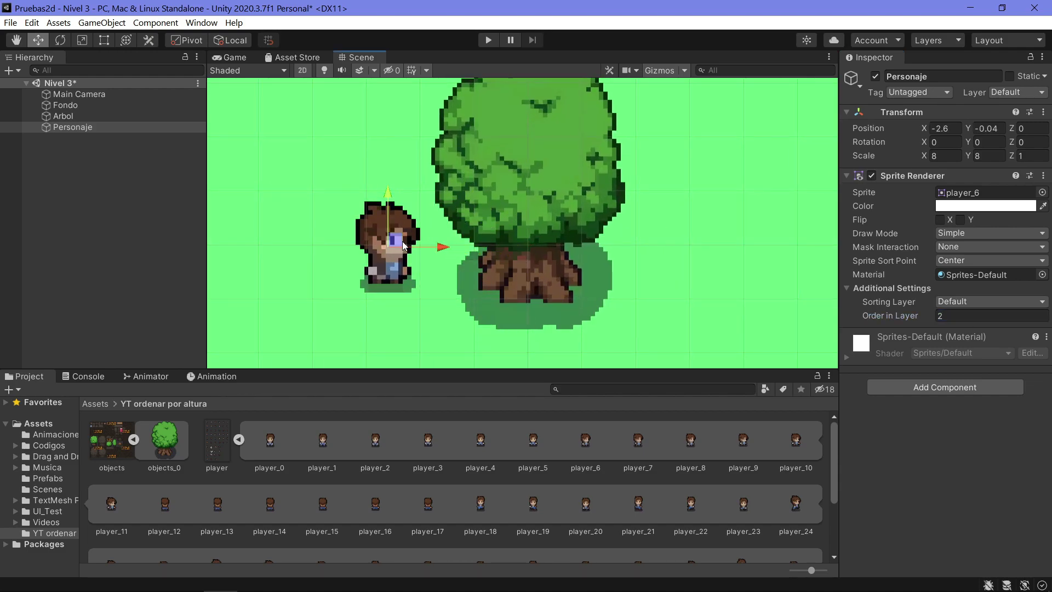
scroll(429, 251, down, 3)
scroll(418, 245, up, 3)
mouse_move(417, 247)
mouse_down()
mouse_move(445, 253)
mouse_move(465, 231)
mouse_up()
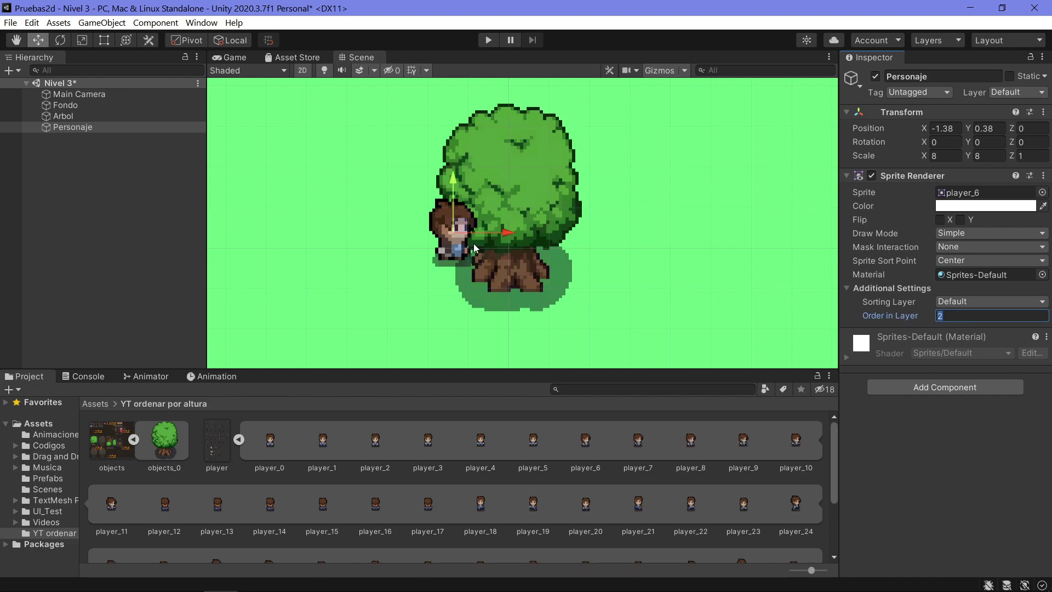
text(0)
Enter 4 in the Order in Layer field and drag Personaje beside the tree to compare sorting
click(84, 115)
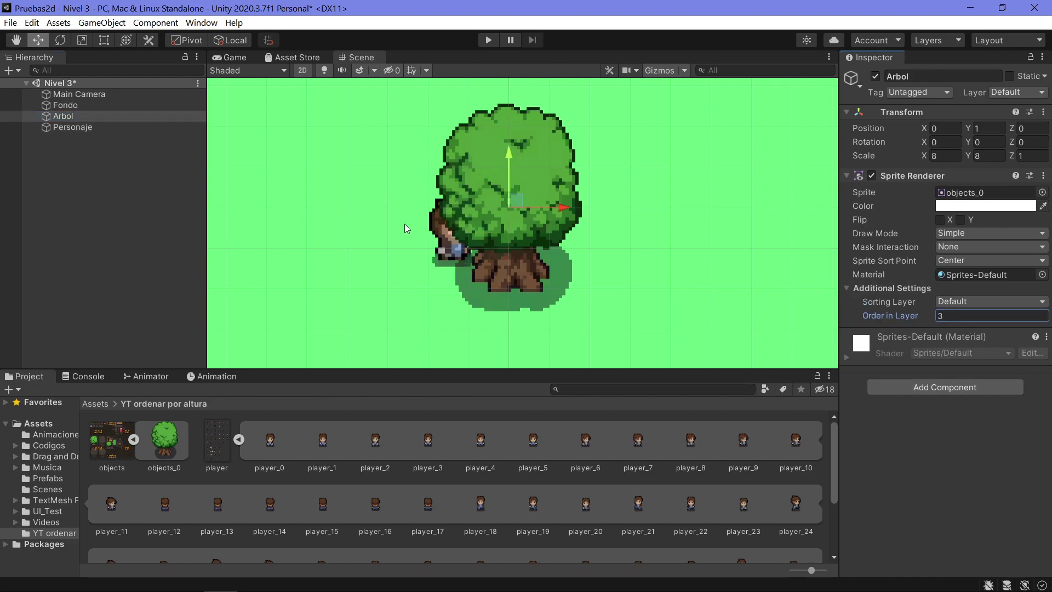
click(53, 127)
drag(459, 225, 472, 275)
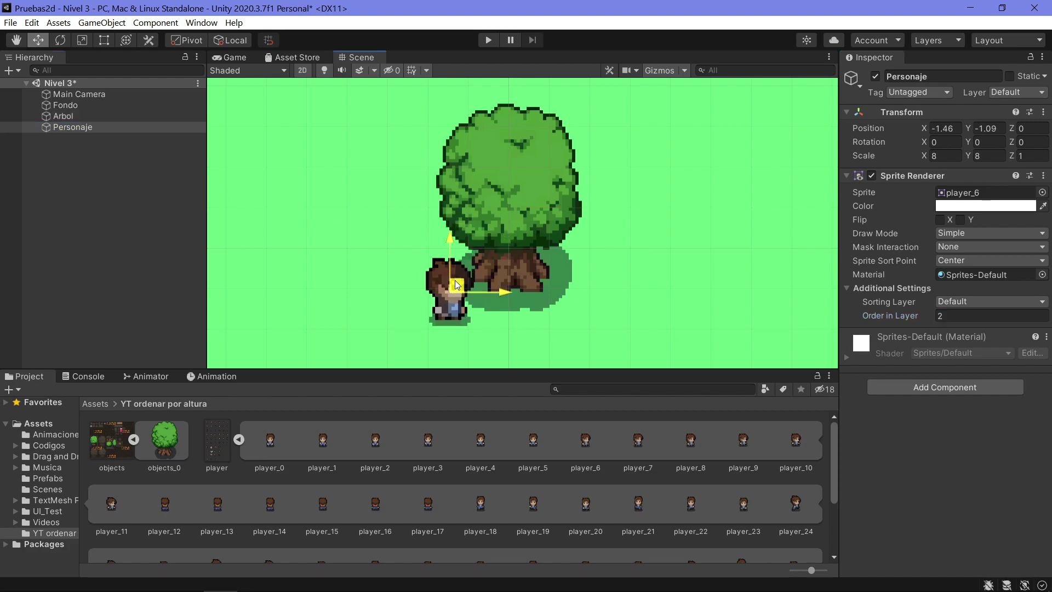
double_click(942, 315)
text(4)
mouse_move(473, 270)
mouse_down()
mouse_move(454, 202)
mouse_move(448, 278)
mouse_move(423, 259)
mouse_up()
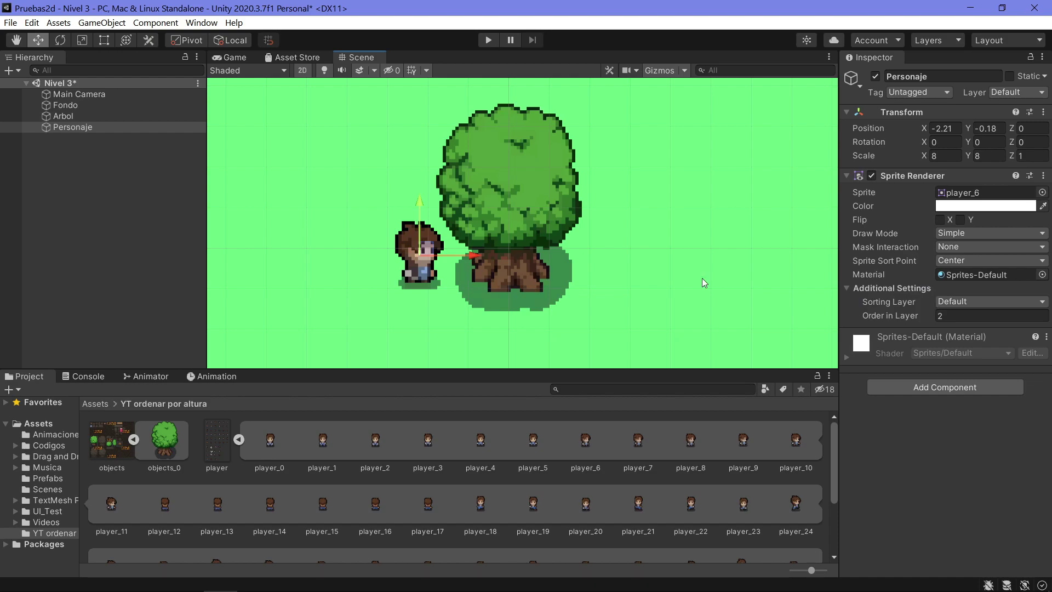
Review the tree's and character's draw orders, then show the Fondo background's sorting layer list
click(103, 117)
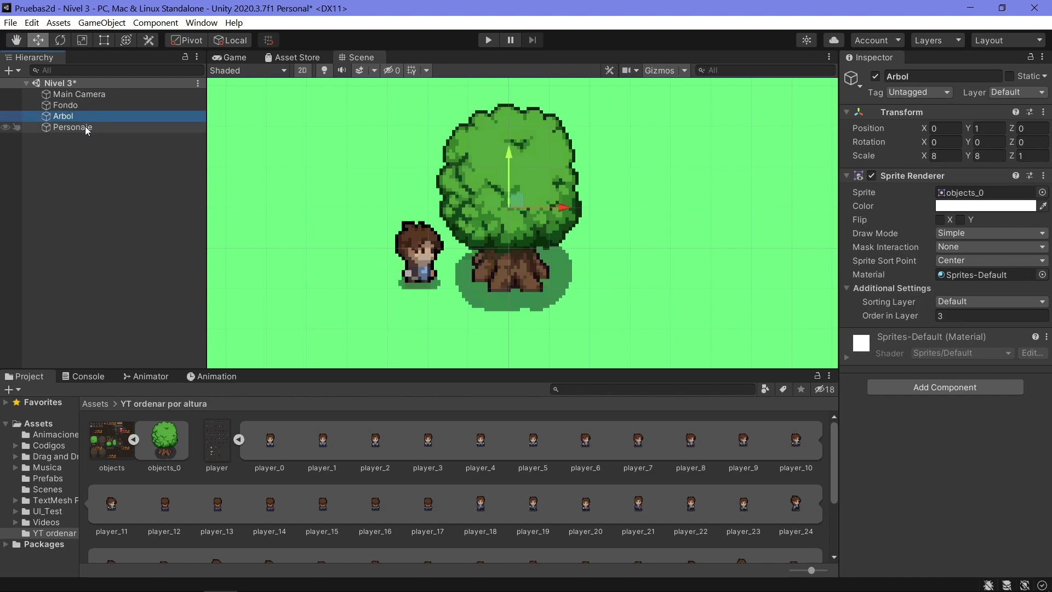
click(82, 124)
click(81, 120)
click(82, 104)
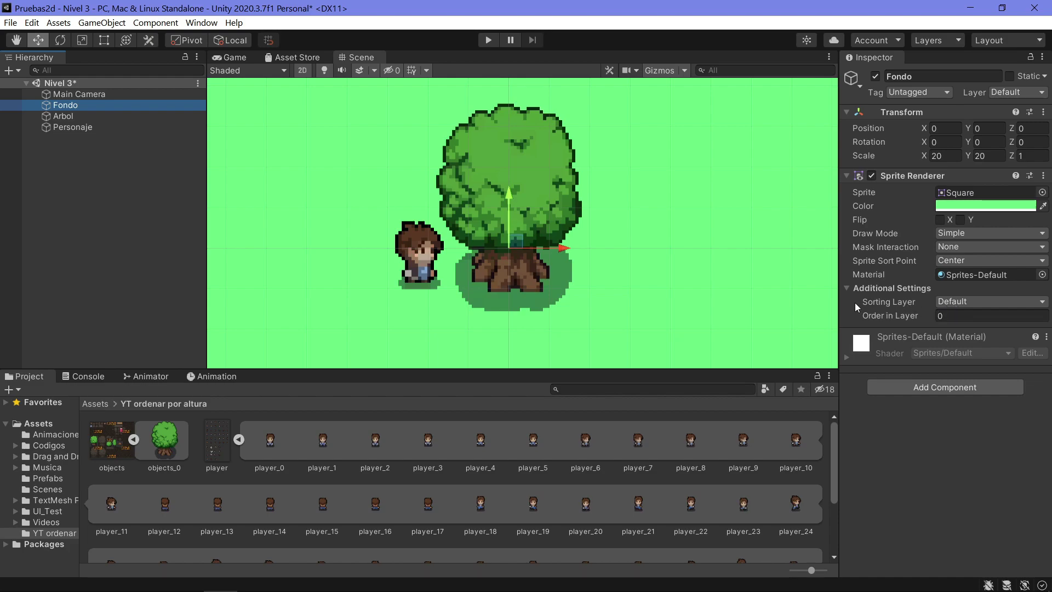
click(938, 303)
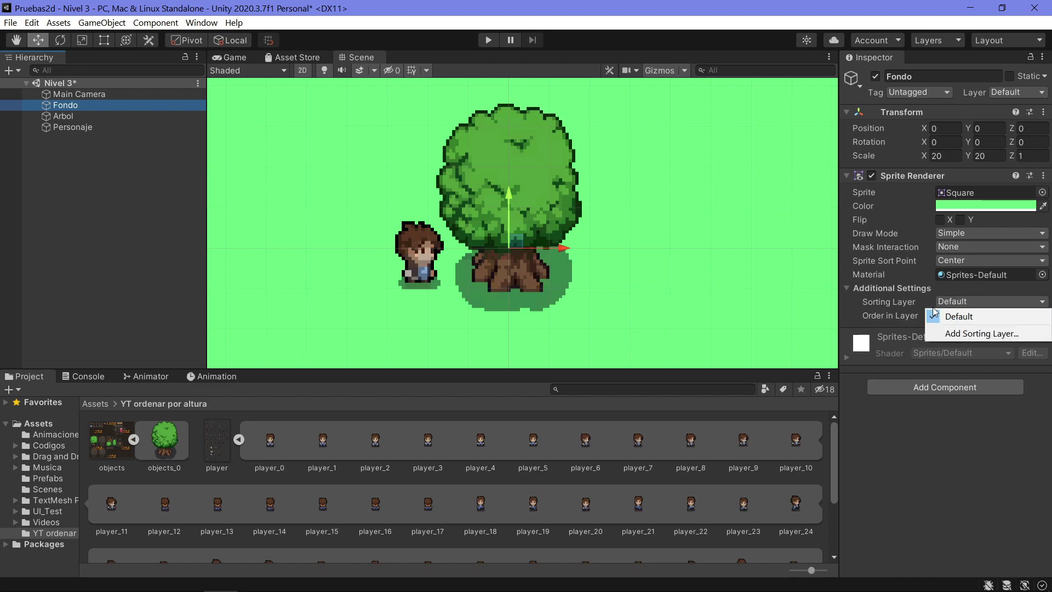
Through Add Sorting Layer in Tags & Layers, create the Fondo and Objetos layers below Default
click(975, 333)
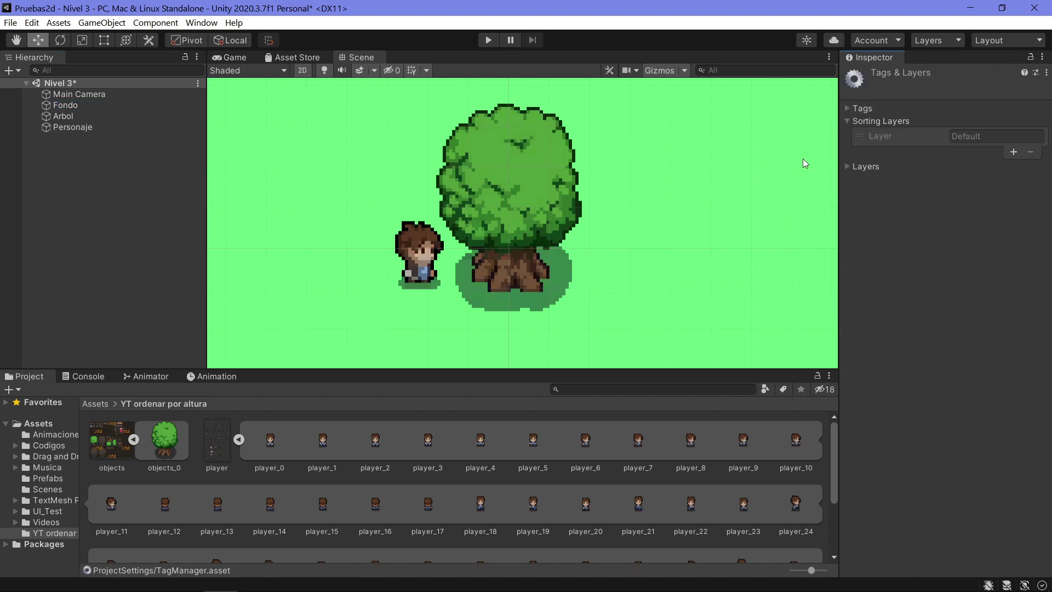
click(1013, 153)
click(996, 151)
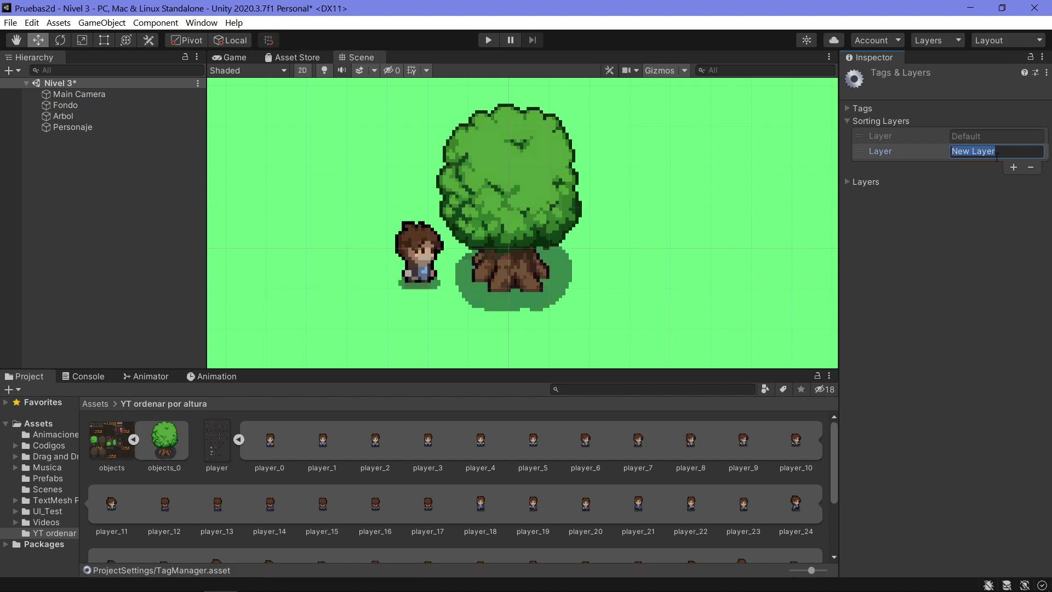
text(Fod)
click(1012, 166)
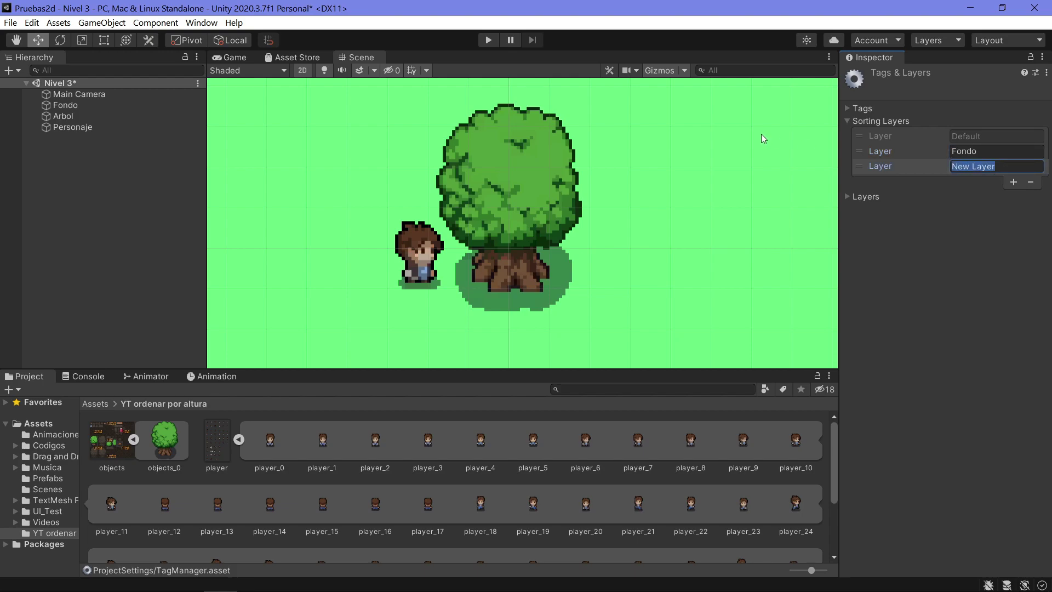
key(BackSpace)
text(Objetos)
click(892, 166)
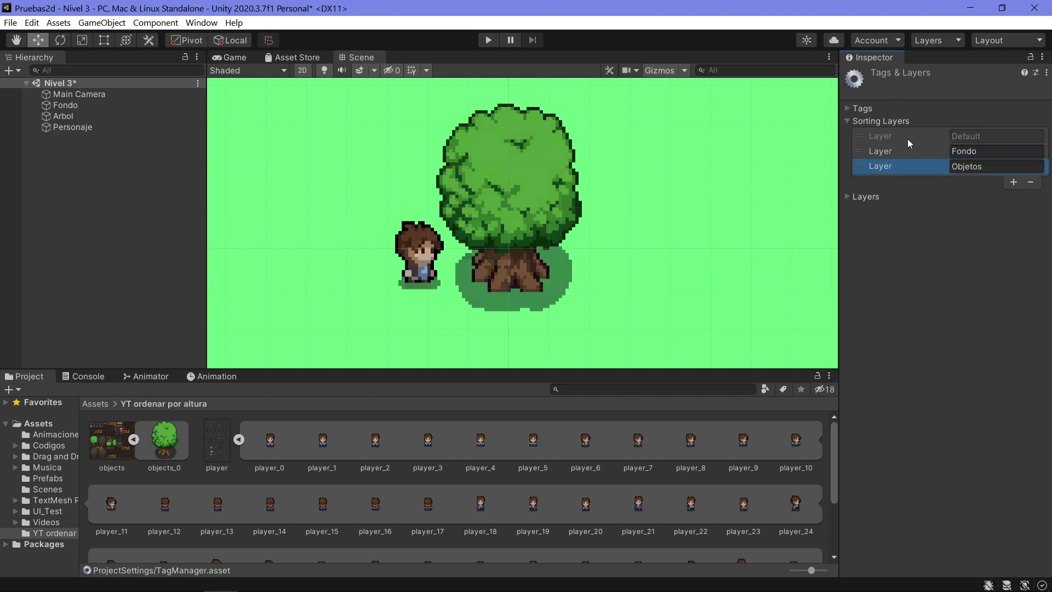
click(910, 140)
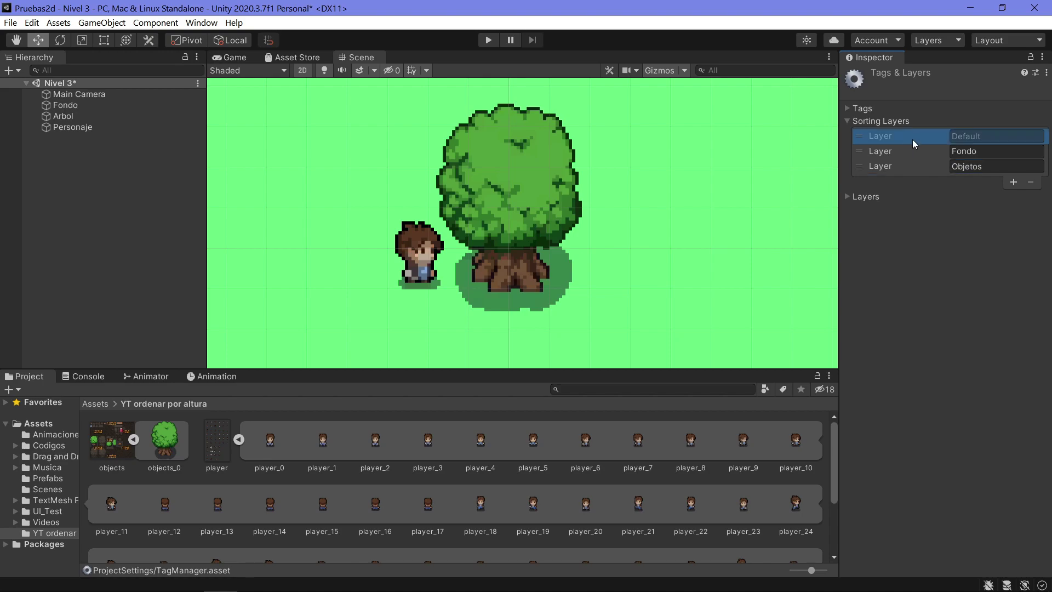
click(101, 104)
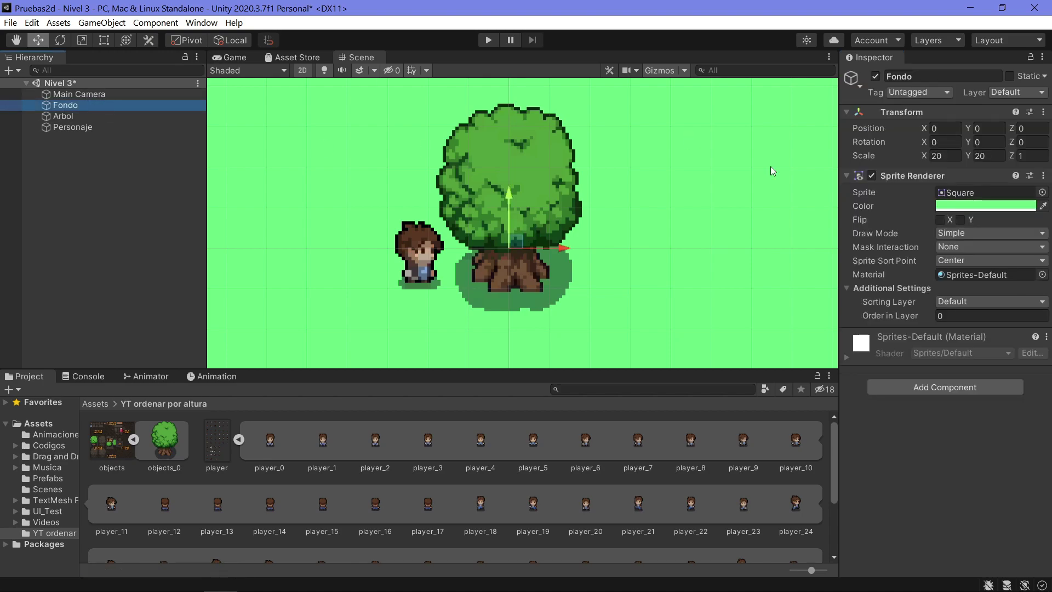
Put both Arbol and Personaje on the Objetos sorting layer
click(66, 117)
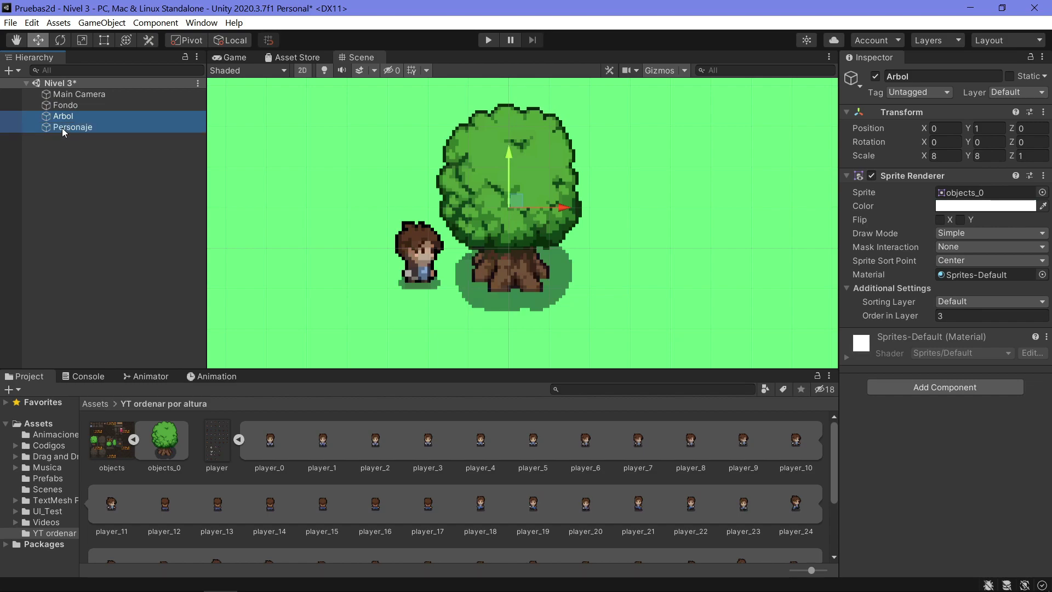
ctrl+click(61, 127)
click(977, 305)
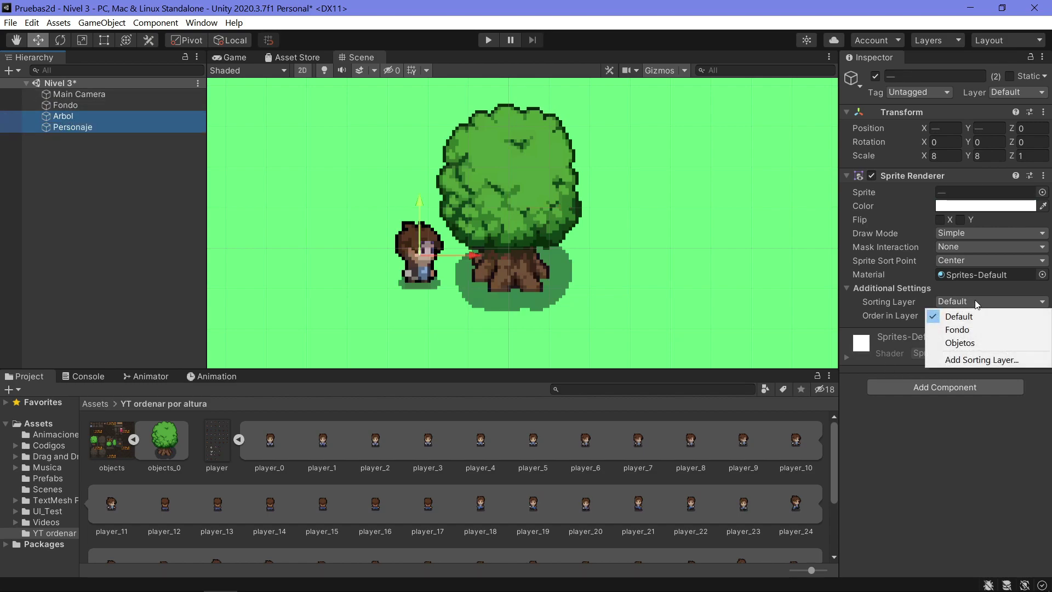
click(960, 343)
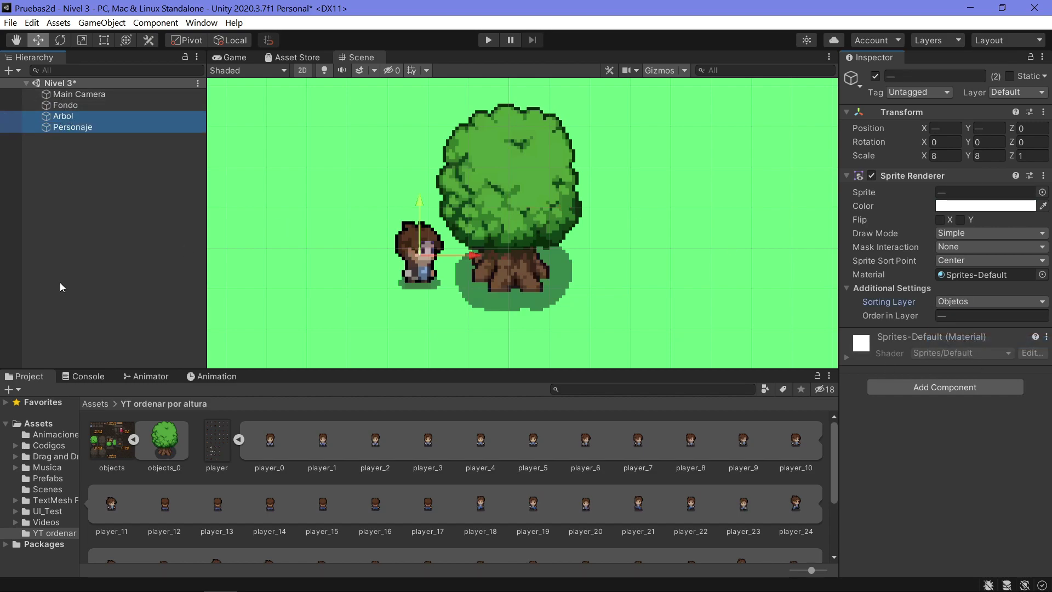
Put the Fondo background on the Fondo sorting layer
click(76, 222)
click(68, 105)
click(993, 302)
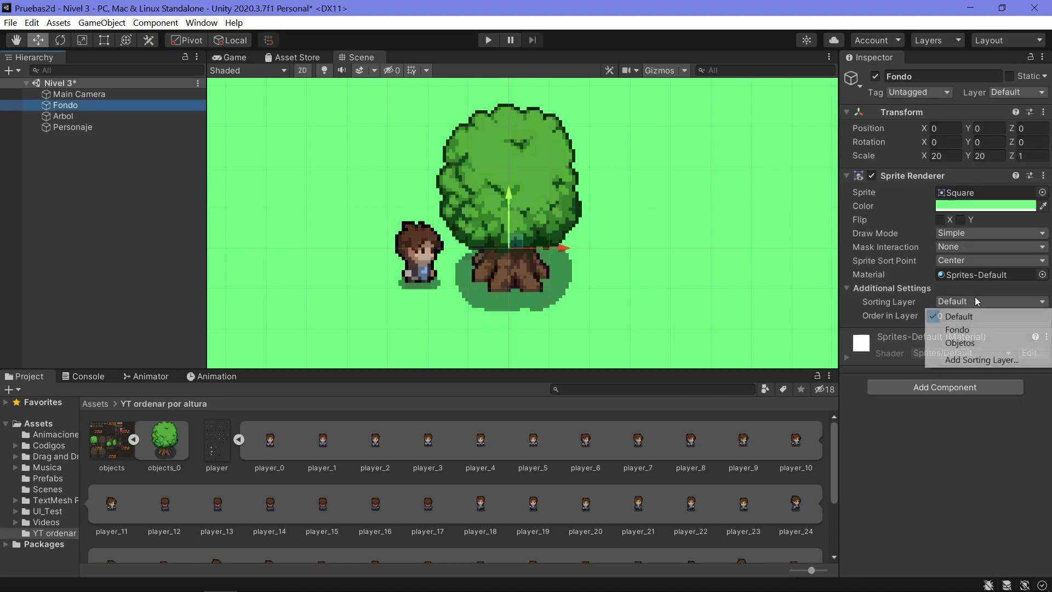
click(957, 327)
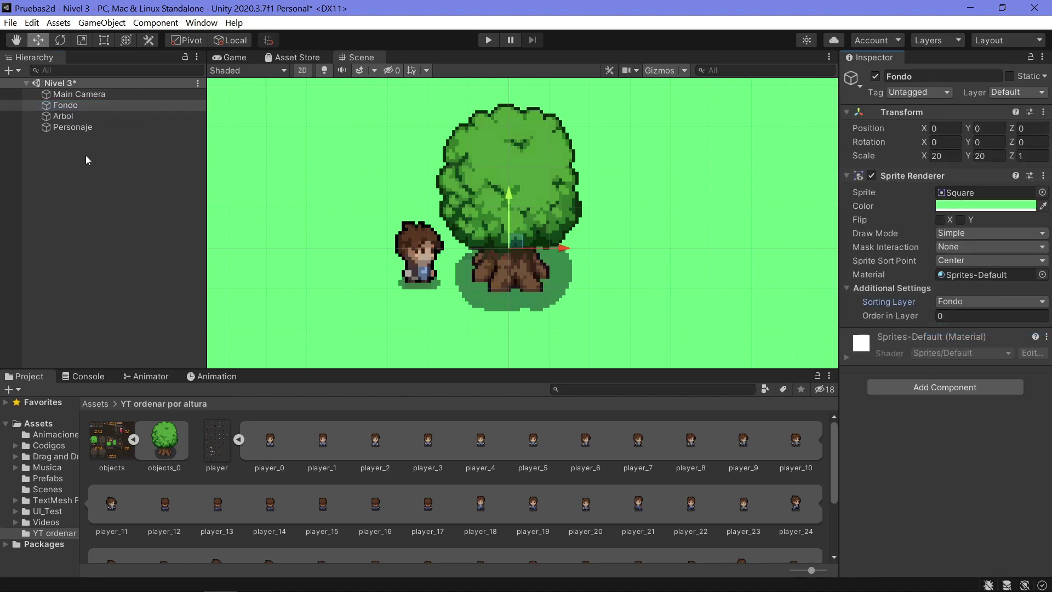
Set Arbol's Order in Layer to -1000 and nudge the tree up and right
click(84, 117)
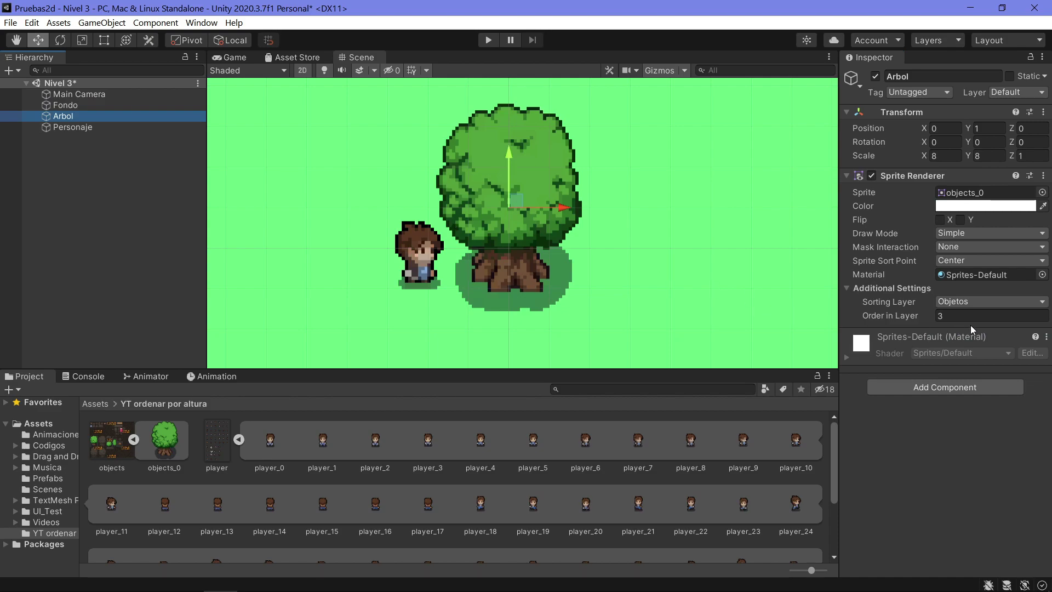
click(102, 104)
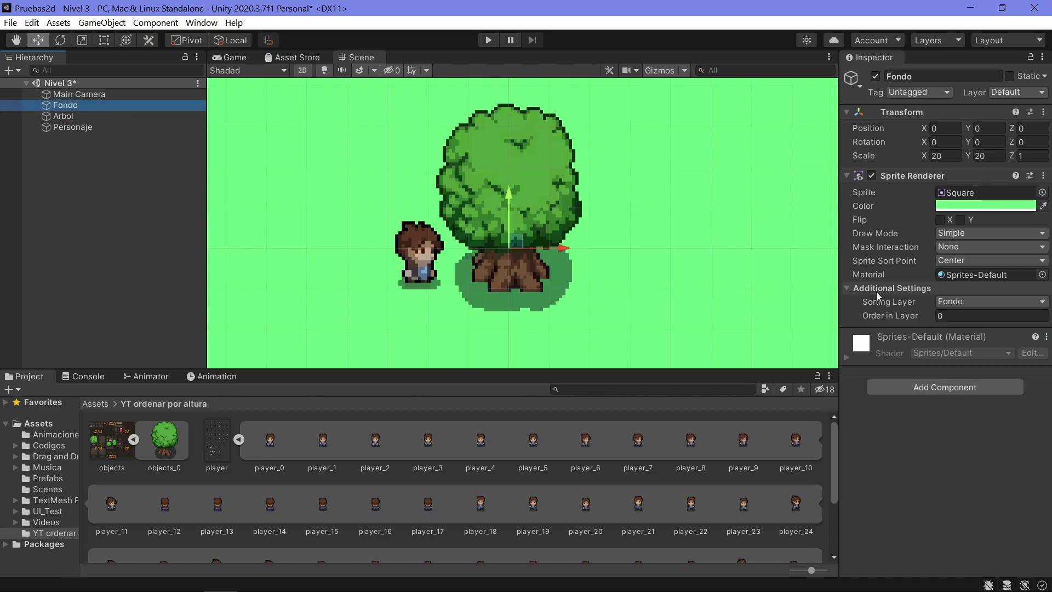
click(104, 117)
click(965, 316)
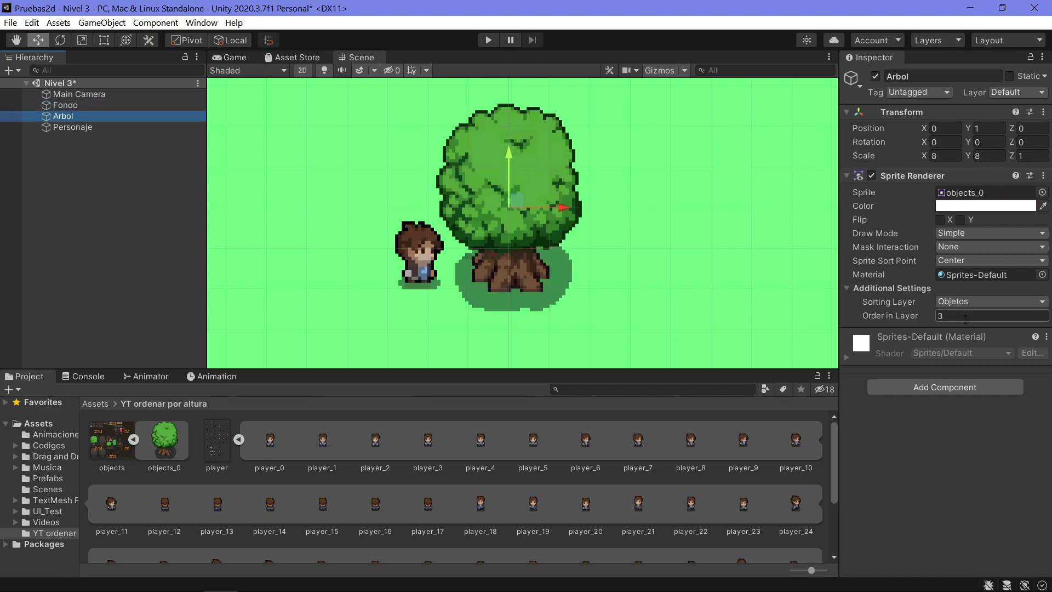
text(-1000)
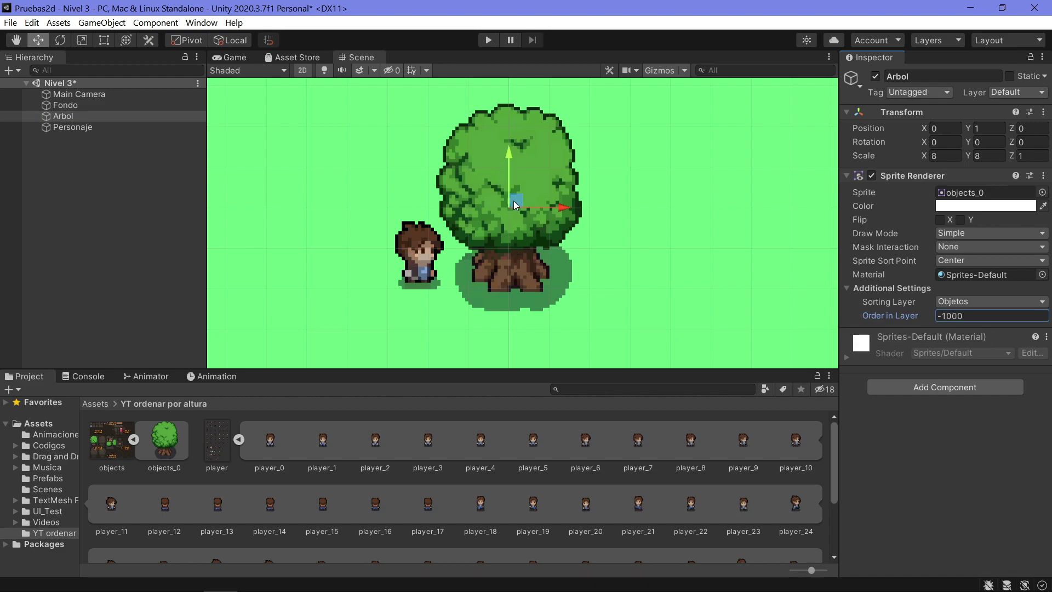
drag(514, 201, 530, 182)
click(64, 109)
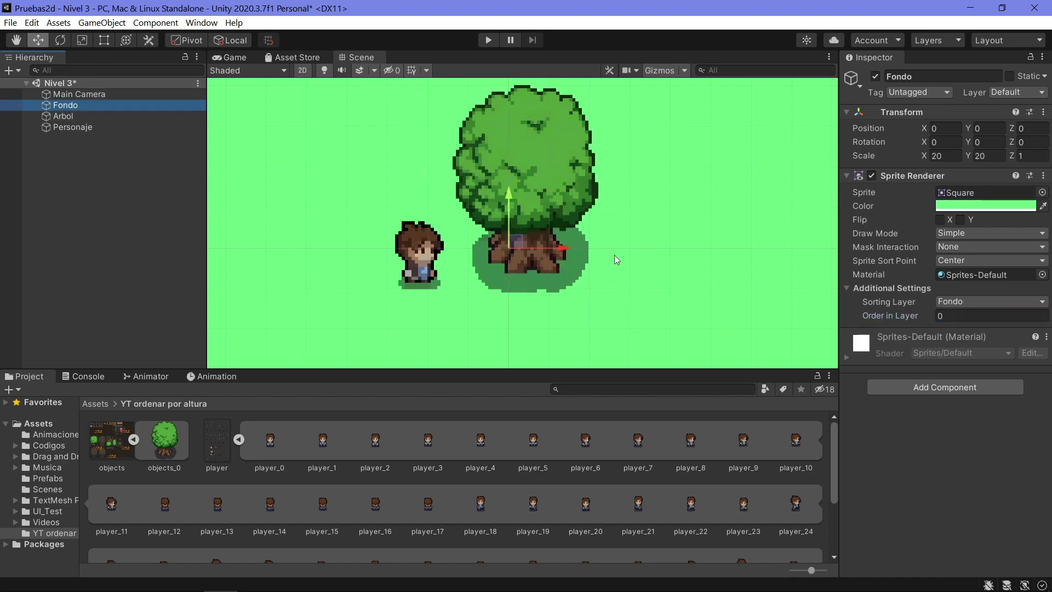
click(970, 301)
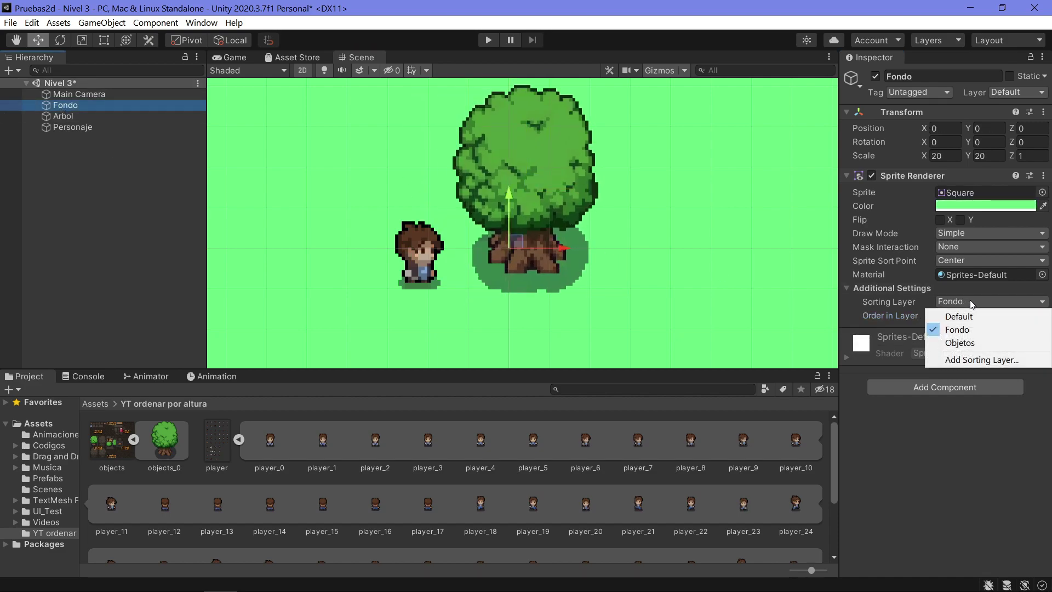
In the sorting layer list, drag Fondo below Objetos, then back above it
click(975, 361)
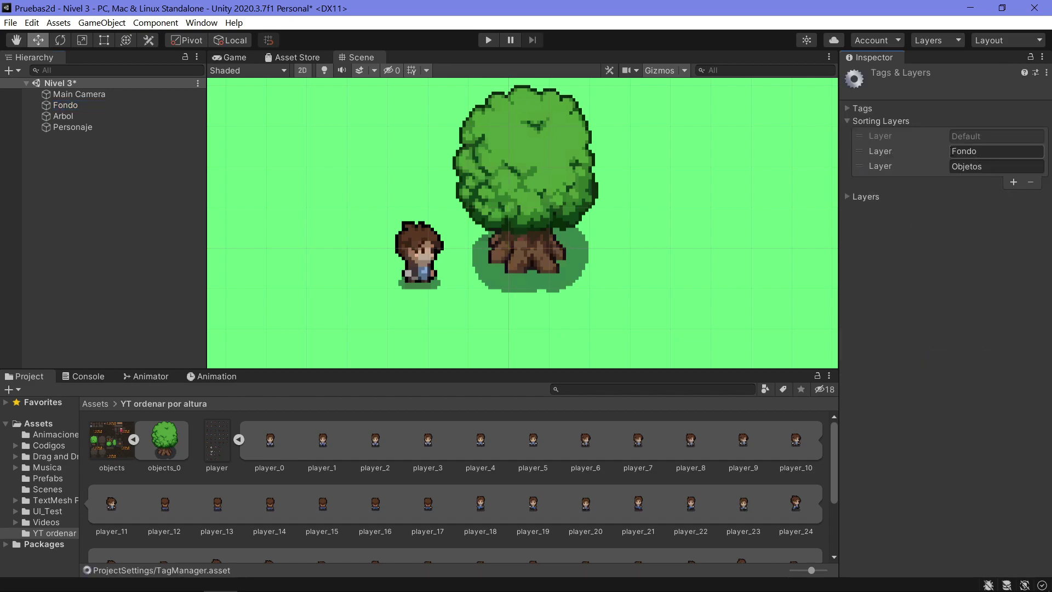
click(864, 153)
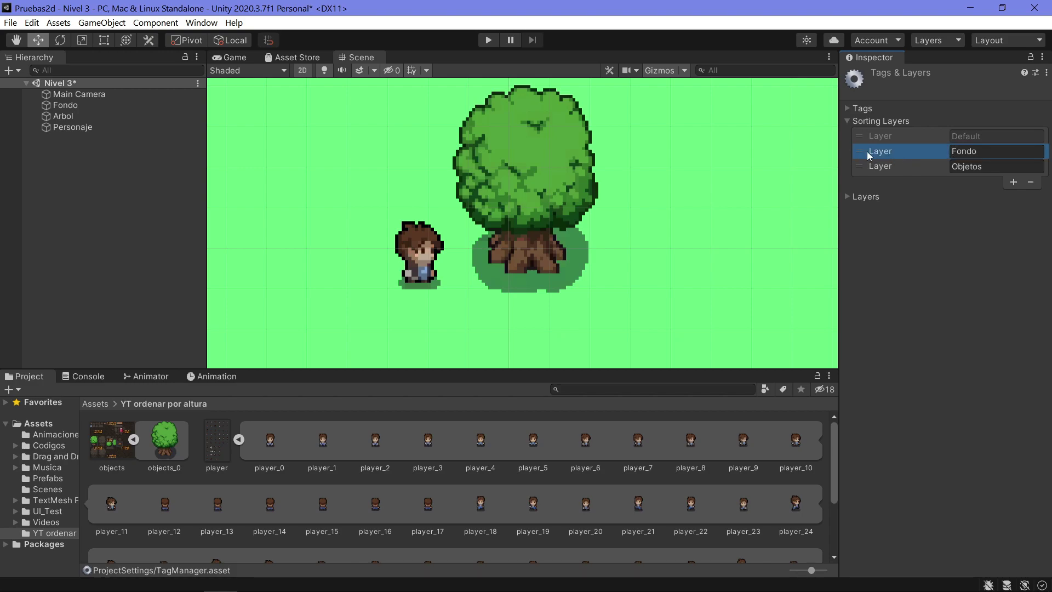
drag(868, 155, 867, 174)
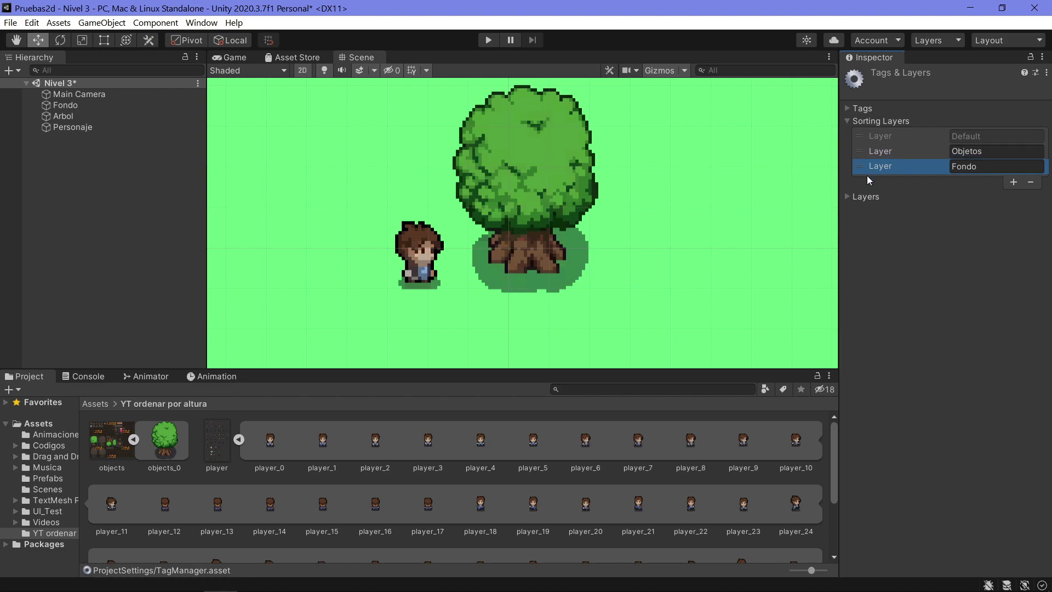
scroll(641, 233, down, 3)
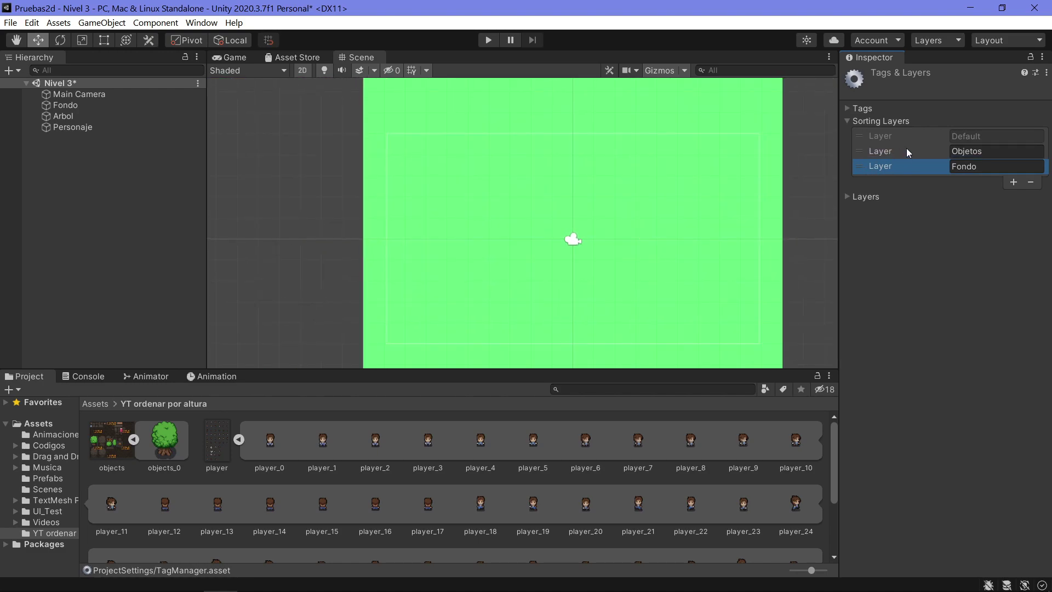
drag(864, 167, 866, 152)
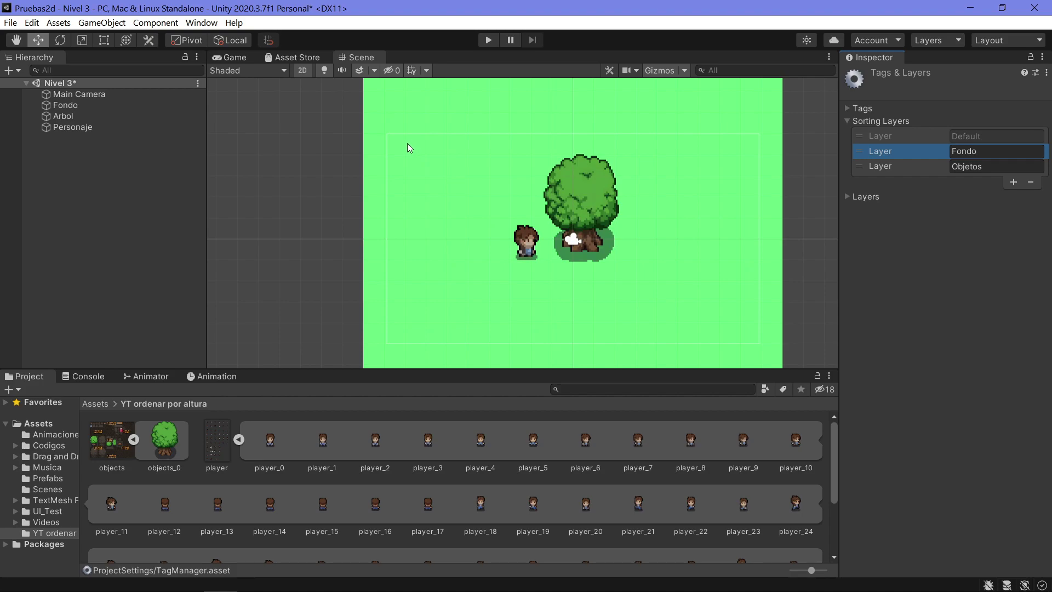
Reset Order in Layer to 0 on both Arbol and Personaje
click(63, 116)
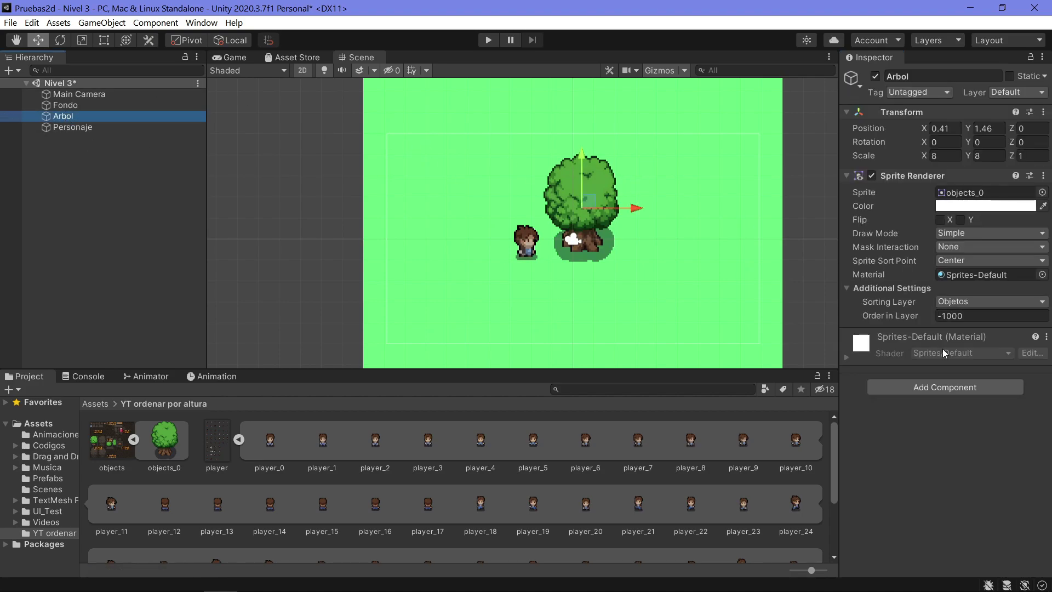
click(965, 316)
text(0)
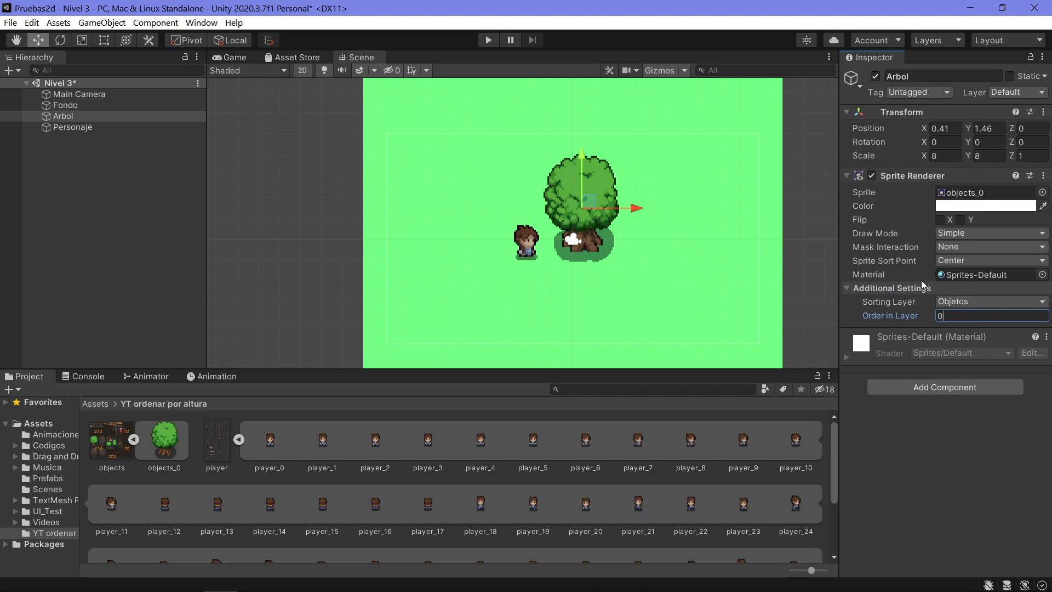
click(82, 128)
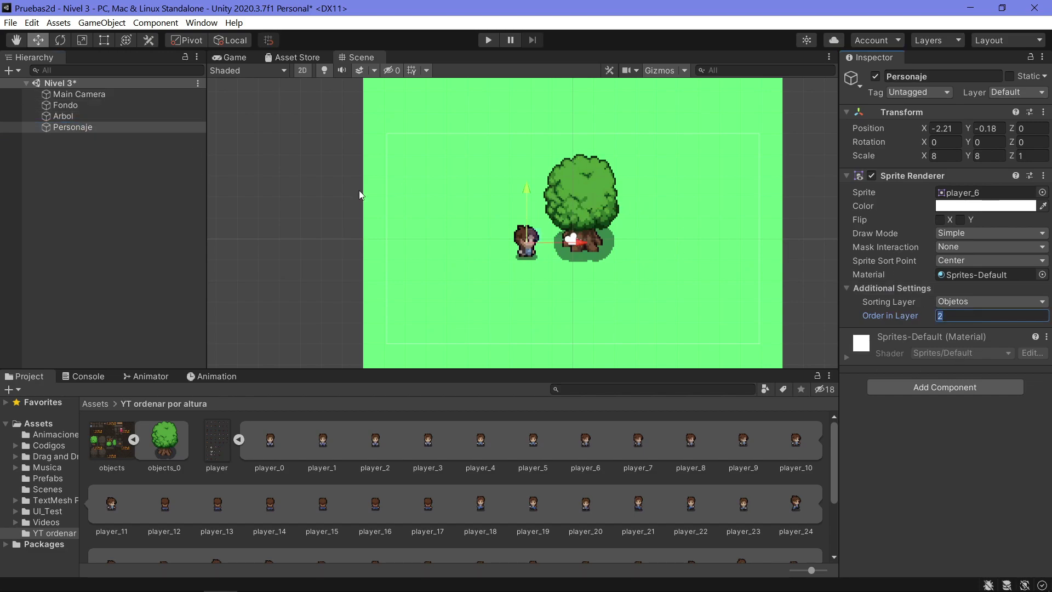
click(65, 117)
click(68, 127)
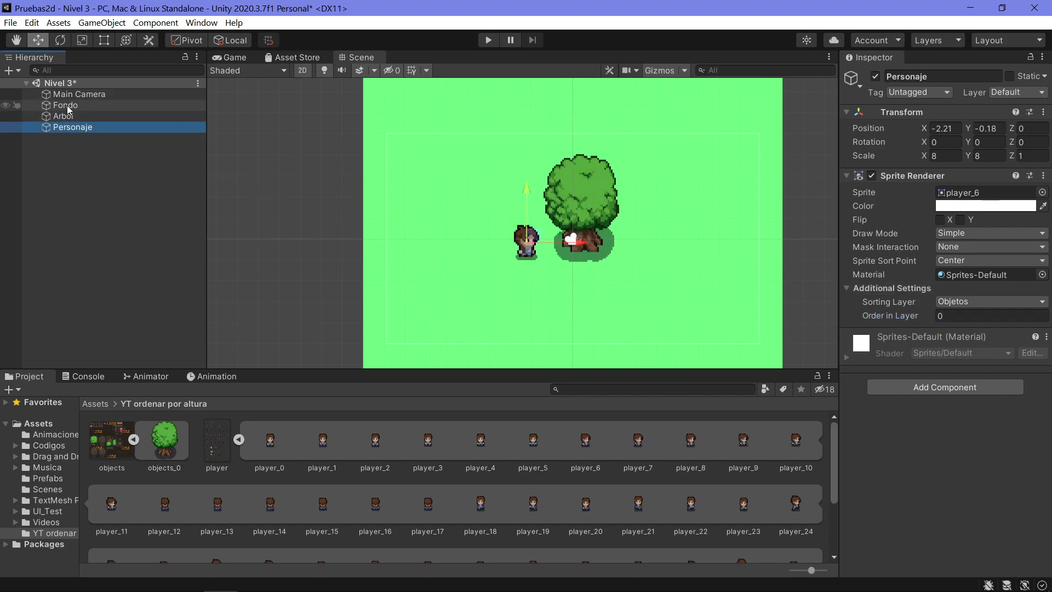
Keep the background on the Fondo layer and rename the object to Piso
click(67, 106)
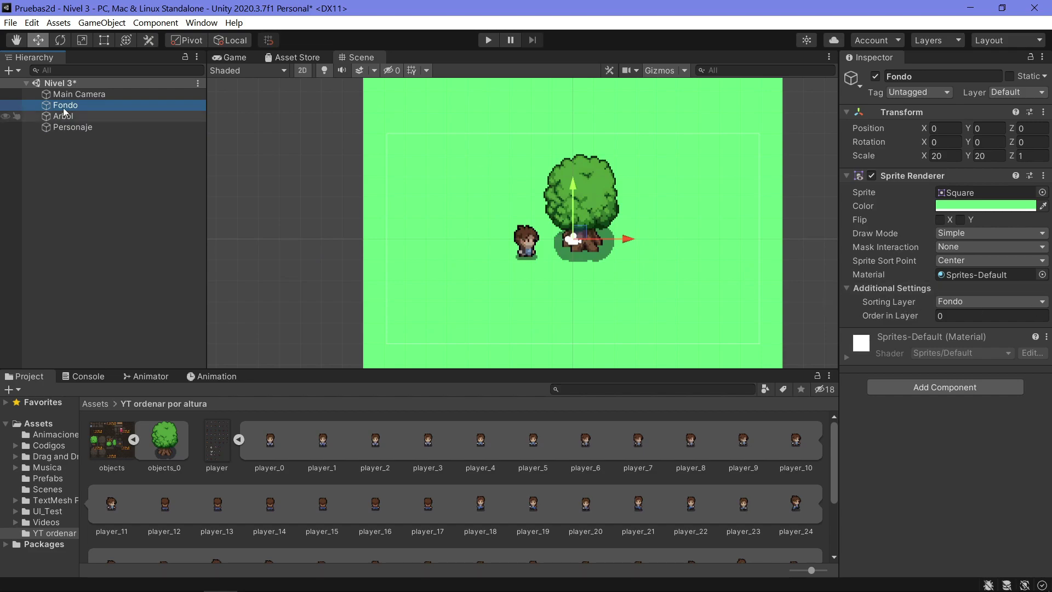
click(965, 302)
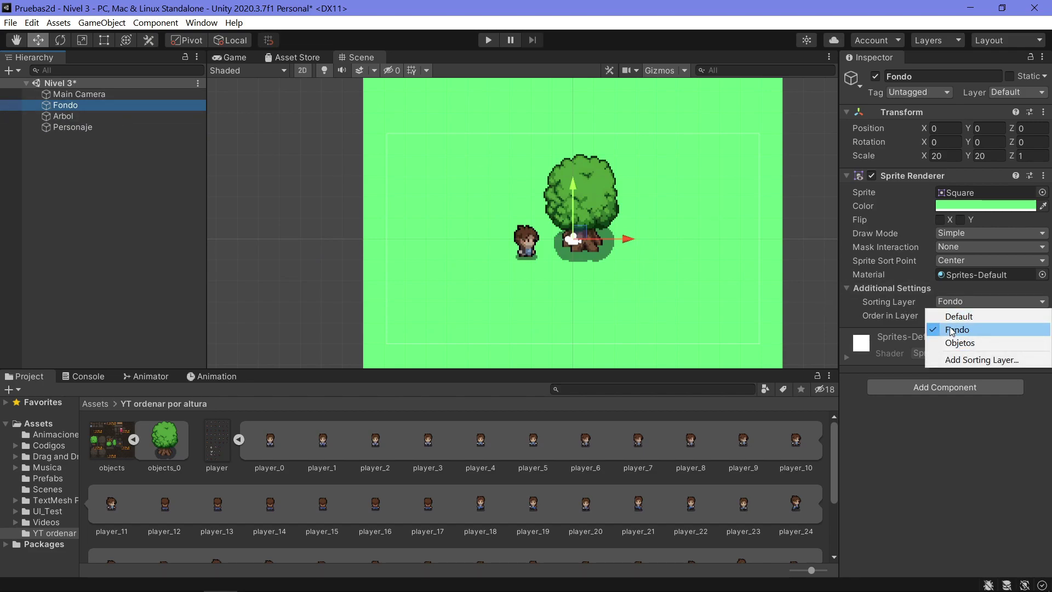
click(118, 160)
click(117, 106)
click(117, 106)
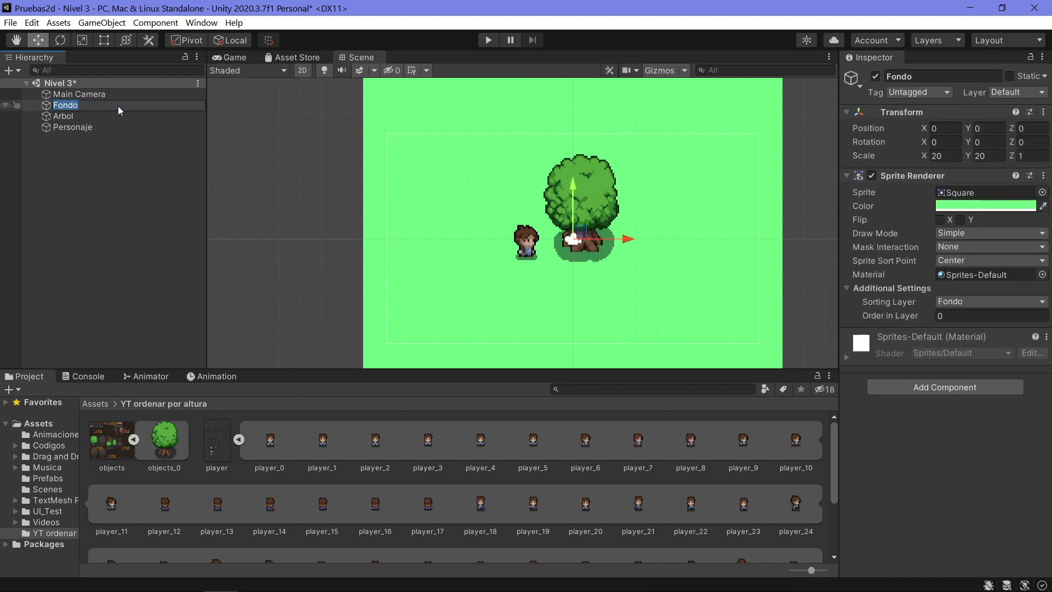
text(Piso)
key(Return)
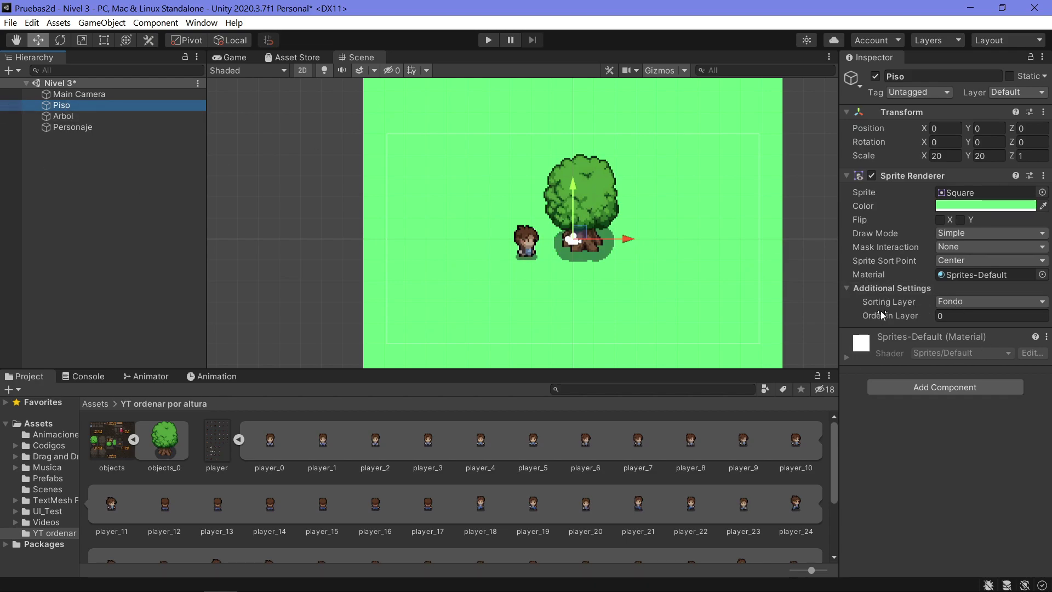
click(1005, 302)
click(136, 217)
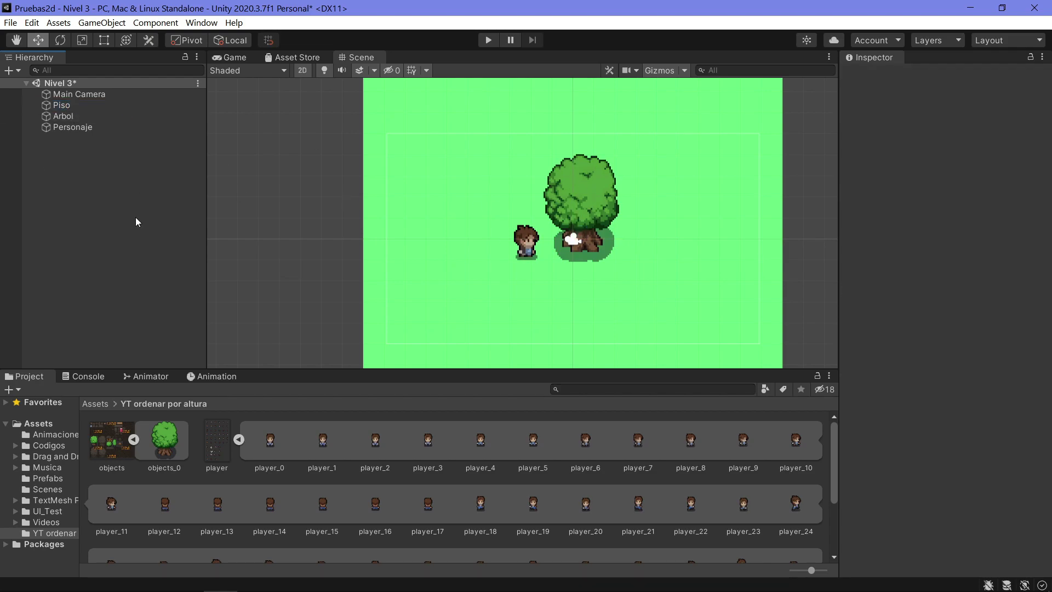
Drag Personaje up and to the left near the tree
click(63, 115)
scroll(484, 187, up, 3)
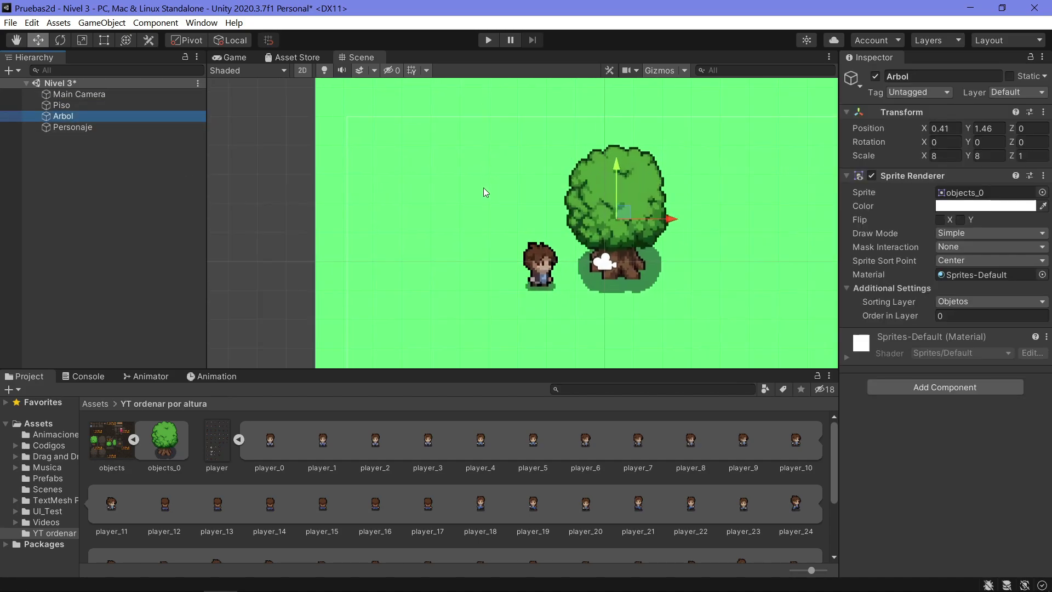
middle_drag(484, 187, 443, 181)
click(90, 127)
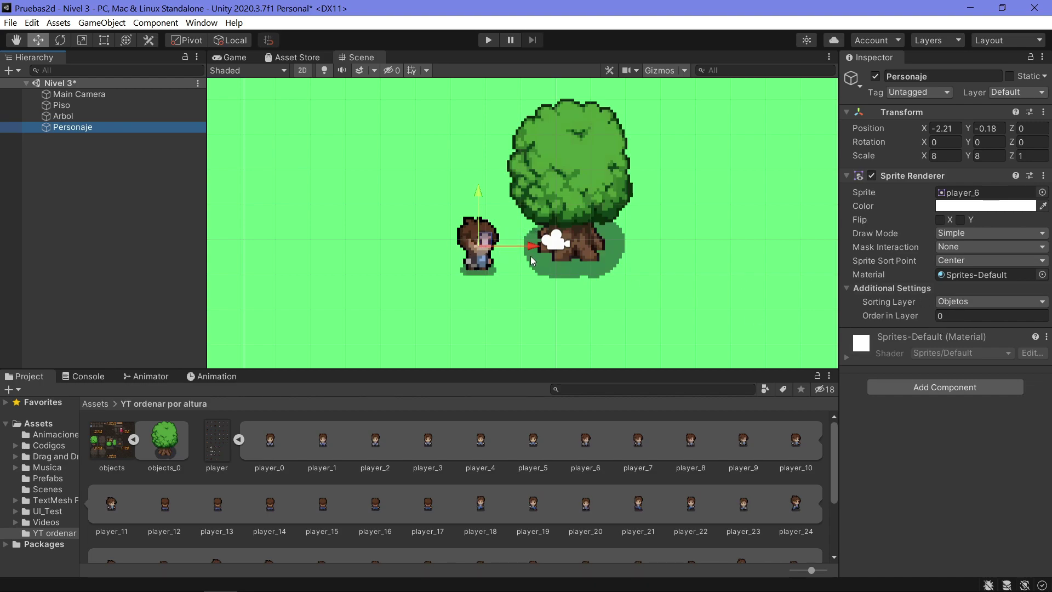
drag(484, 248, 455, 239)
click(92, 223)
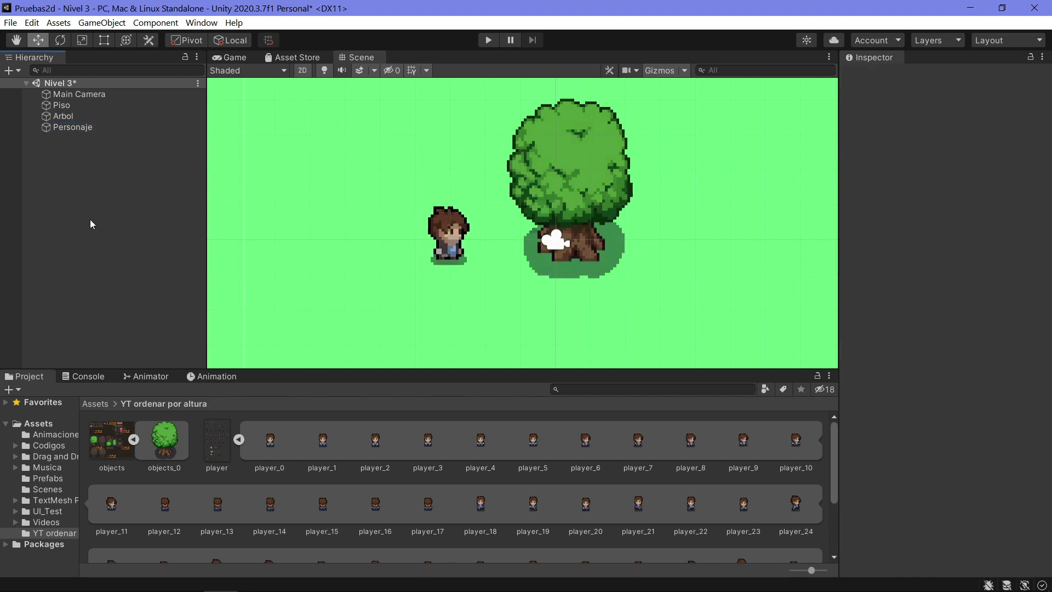
click(31, 23)
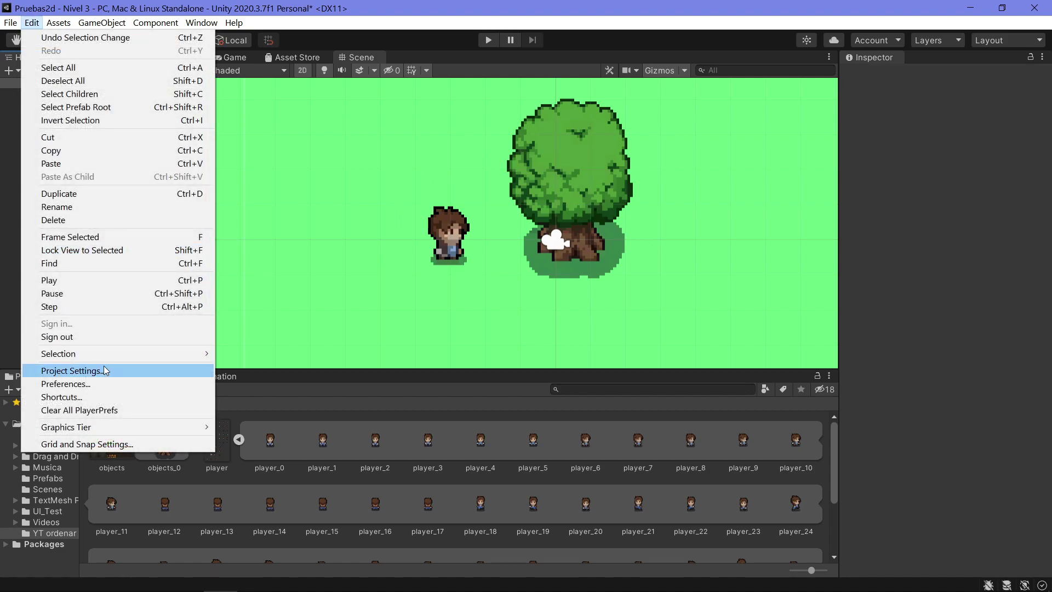
In Project Settings > Graphics, choose Custom Axis transparency sorting with axis 0, 1, 0, then close
click(140, 369)
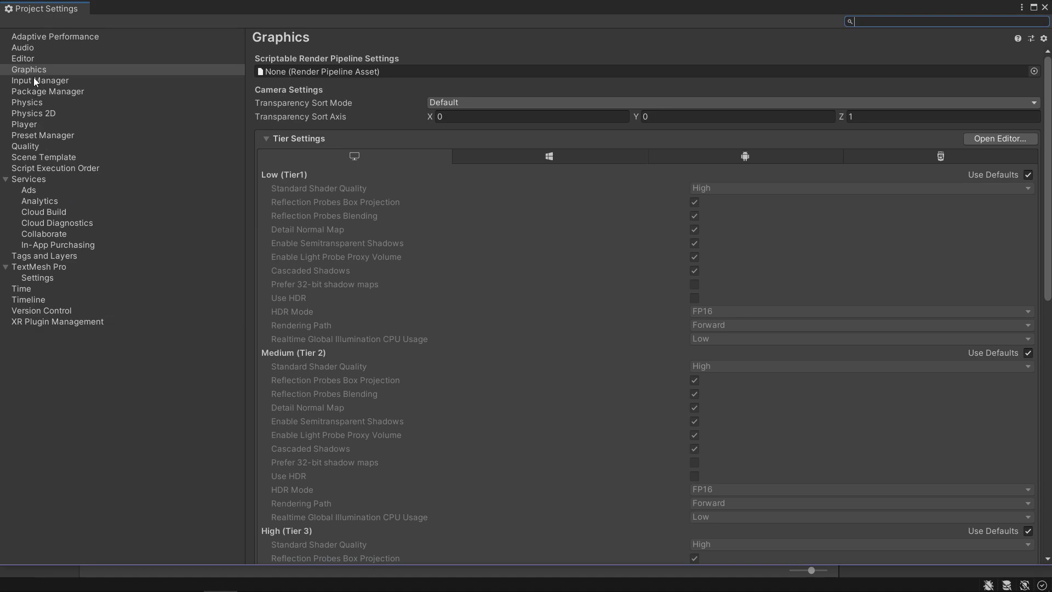
click(34, 72)
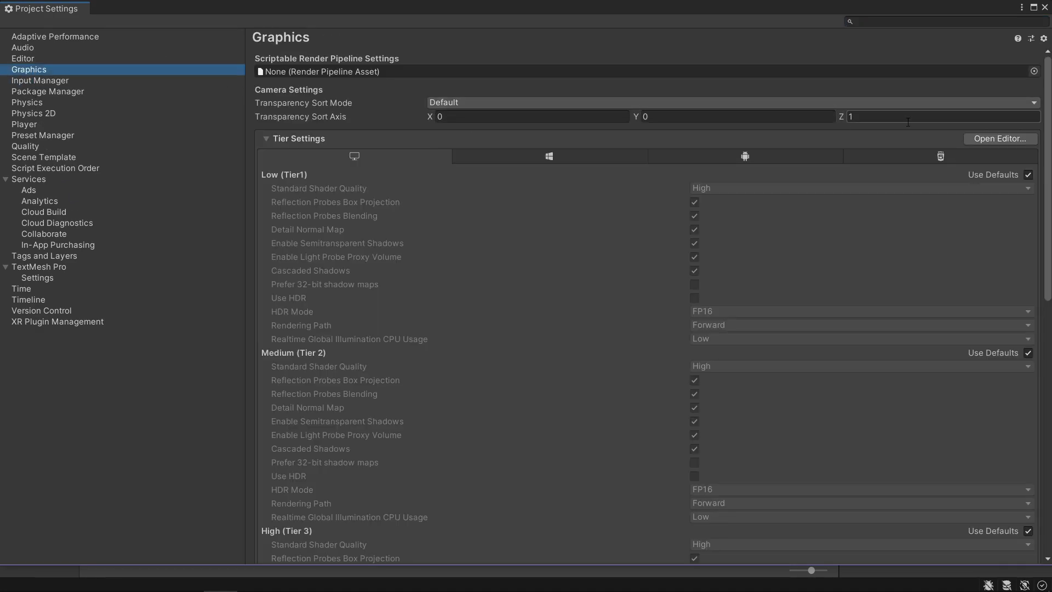
click(714, 101)
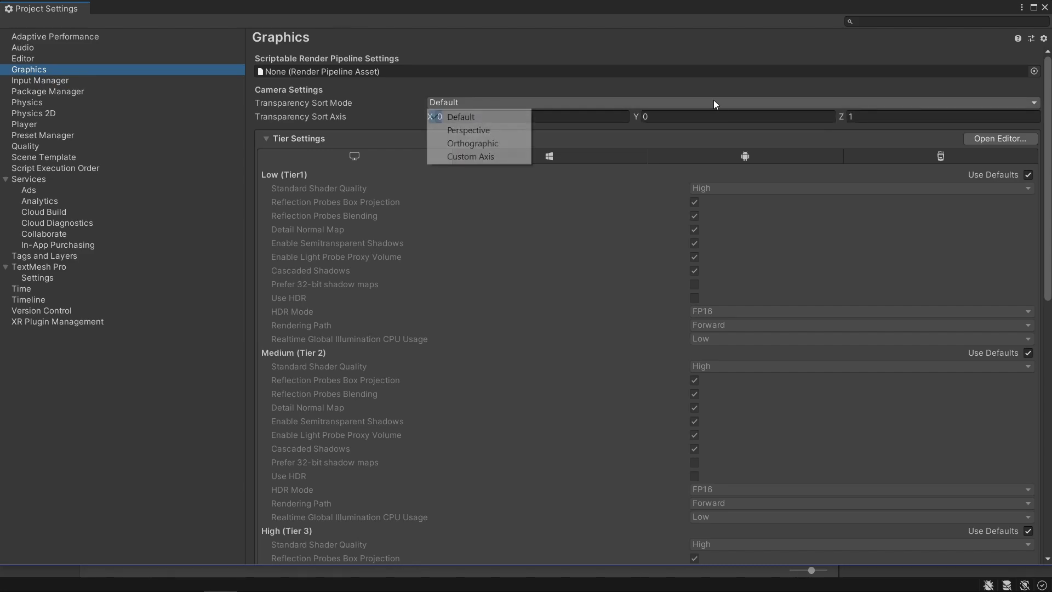
click(456, 158)
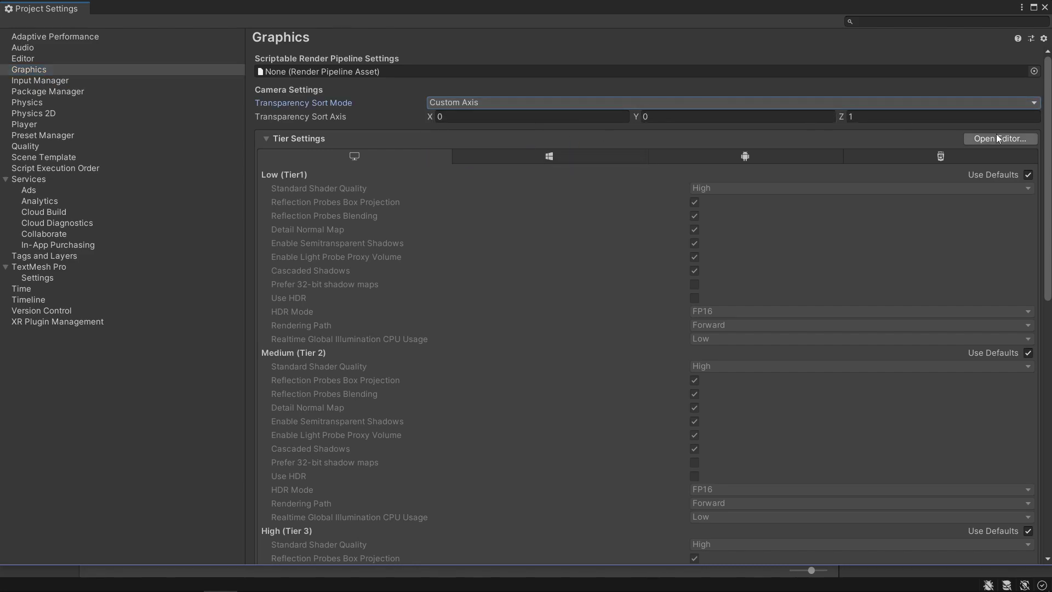
click(944, 116)
text(0)
click(635, 119)
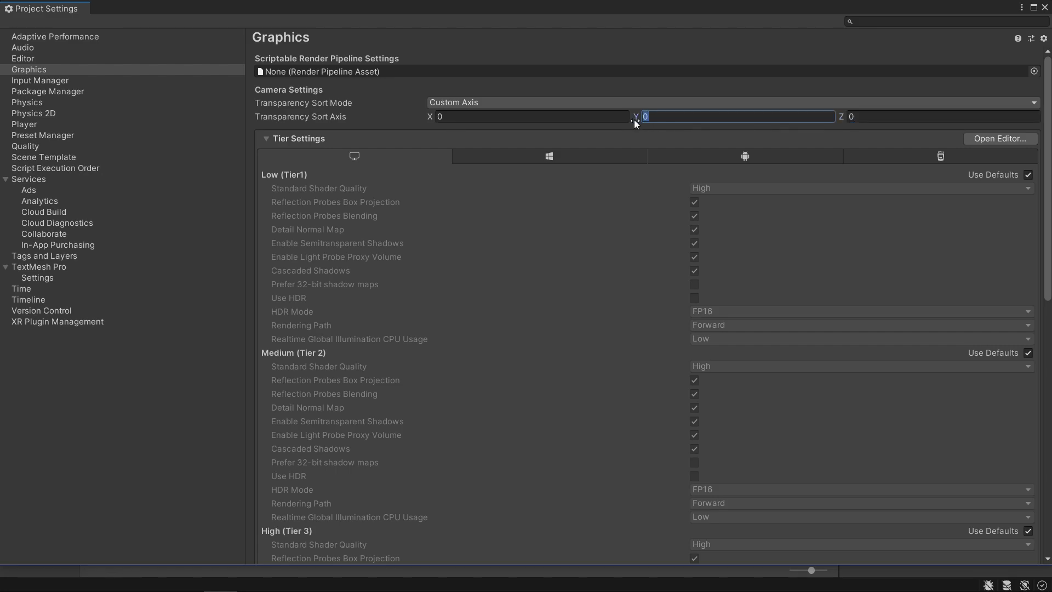
text(1)
scroll(1047, 89, down, 10)
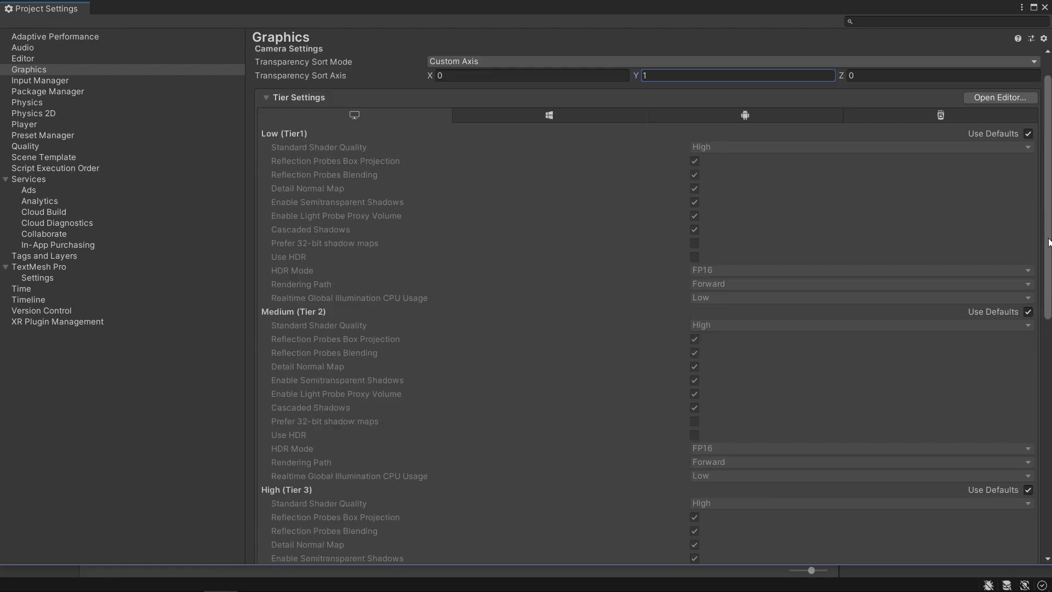
scroll(1048, 89, up, 5)
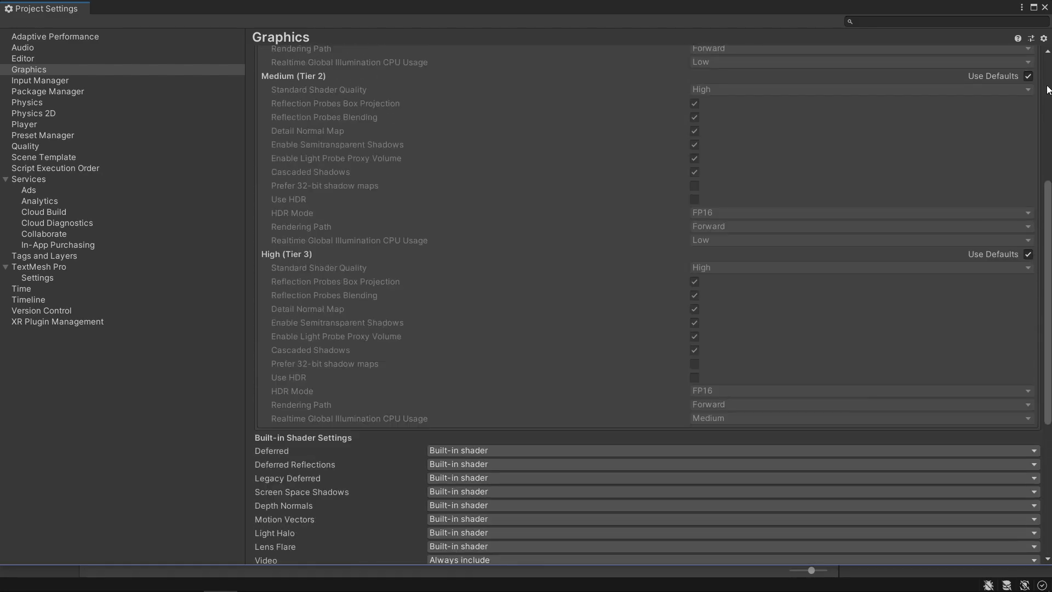
click(1044, 8)
click(77, 116)
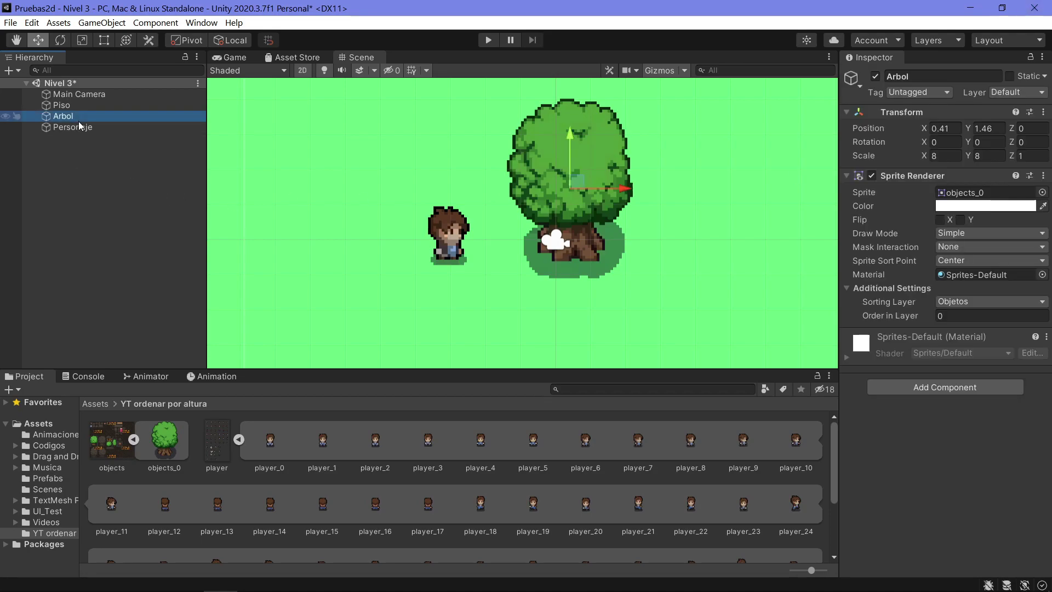
Drag Personaje beside, behind, and then down-left of the tree to watch its sorting
click(73, 127)
scroll(496, 230, up, 2)
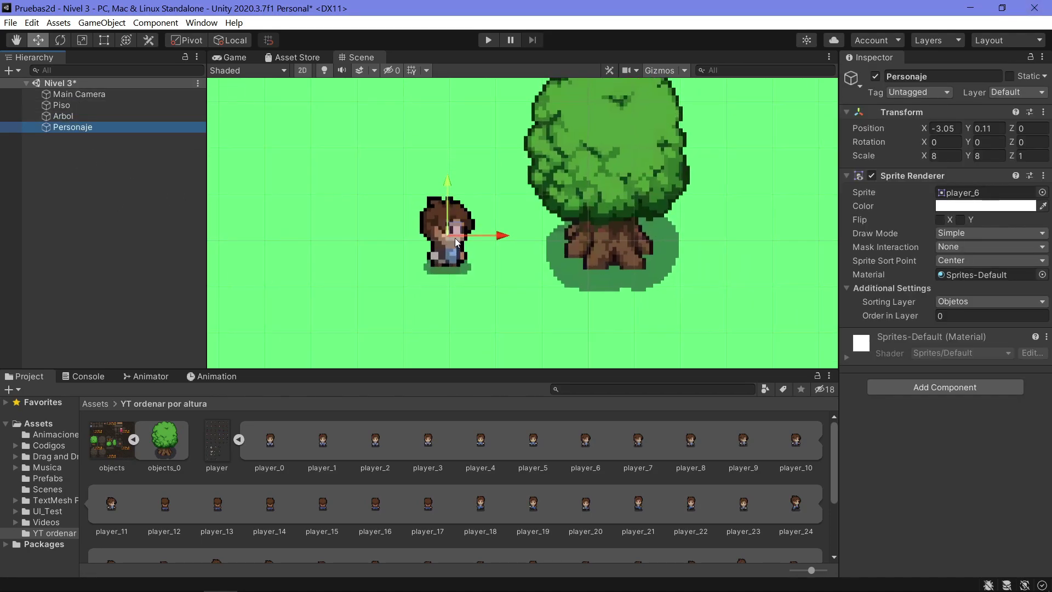
mouse_move(450, 225)
mouse_down()
mouse_move(561, 229)
mouse_move(542, 185)
mouse_move(546, 124)
mouse_up()
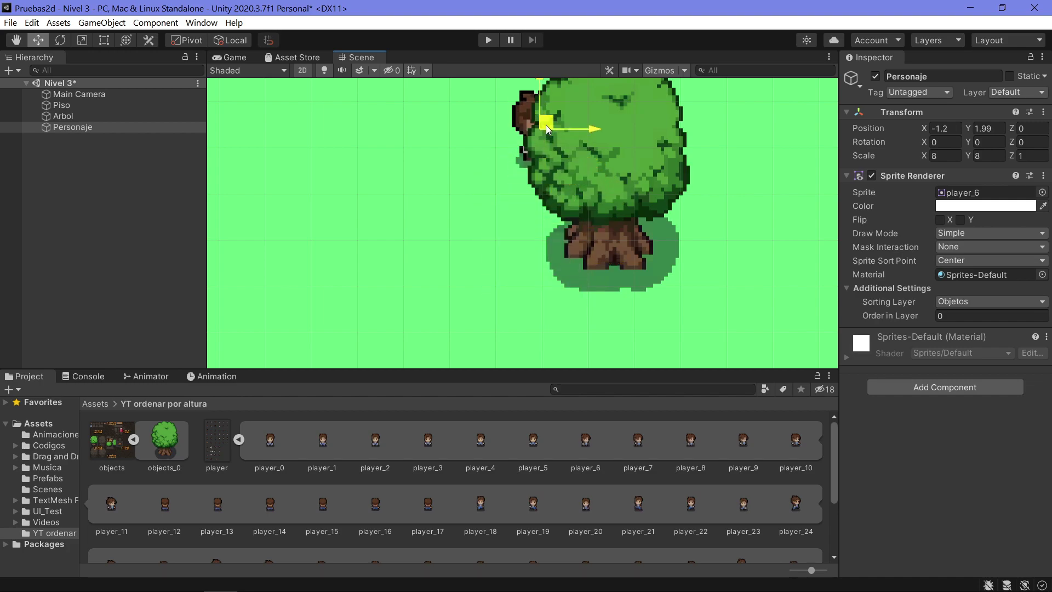
middle_drag(557, 139, 553, 196)
mouse_move(550, 179)
mouse_down()
mouse_move(558, 166)
mouse_move(534, 264)
mouse_move(496, 268)
mouse_move(493, 241)
mouse_up()
scroll(492, 227, up, 3)
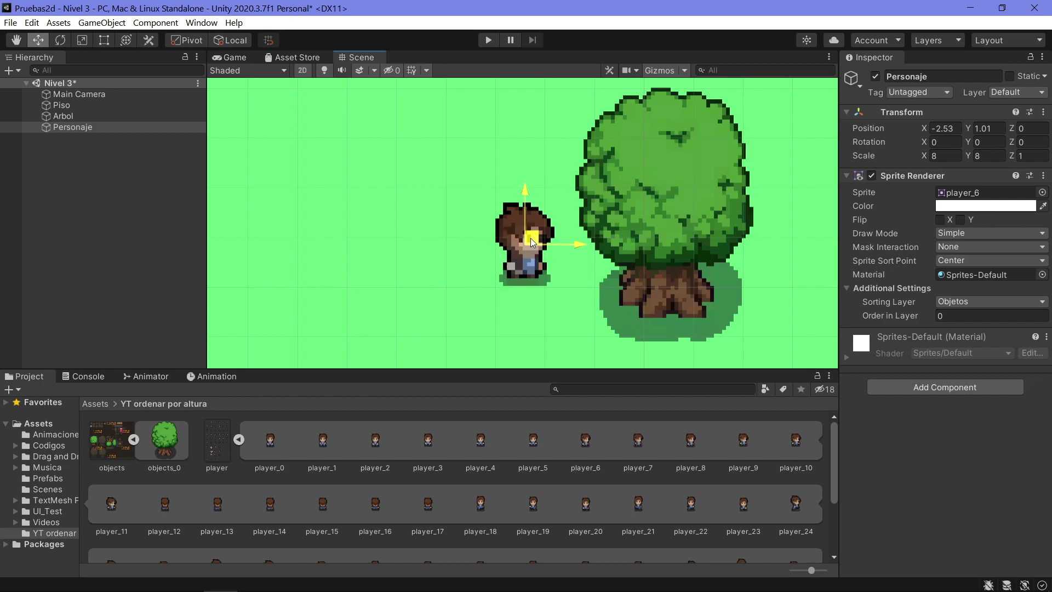
mouse_move(520, 237)
mouse_down()
mouse_move(564, 193)
mouse_move(594, 212)
mouse_up()
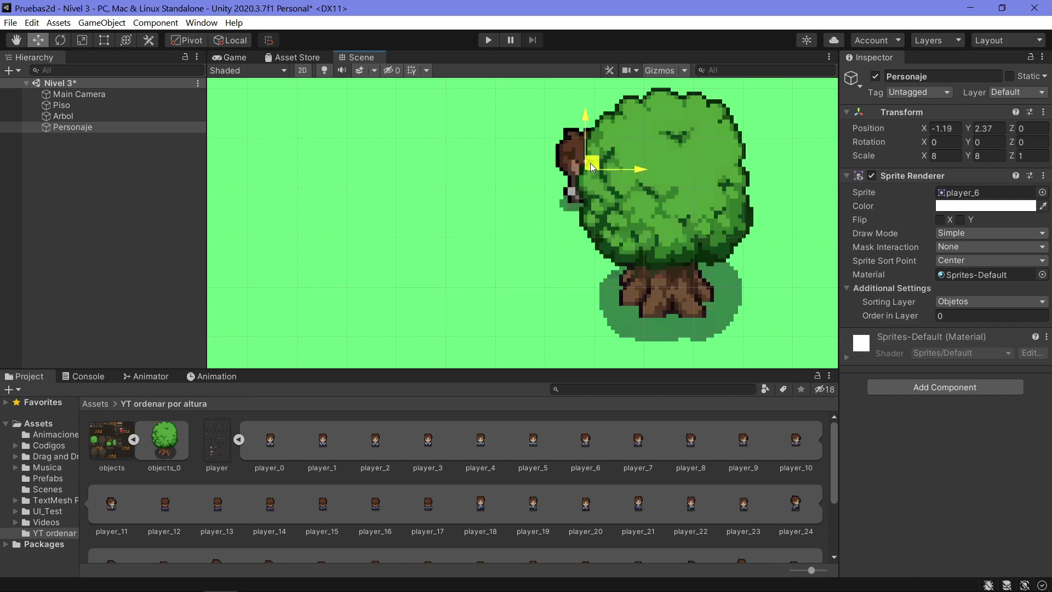
drag(594, 212, 518, 282)
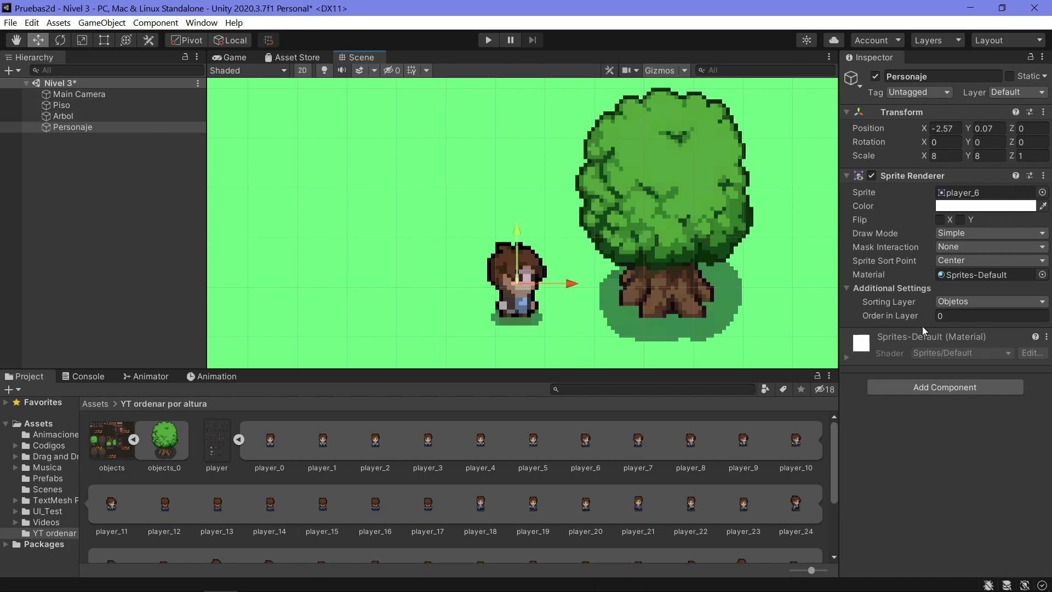
Try Personaje at Order in Layer 1, reset it to 0, and leave it left of the tree
text(1)
click(65, 117)
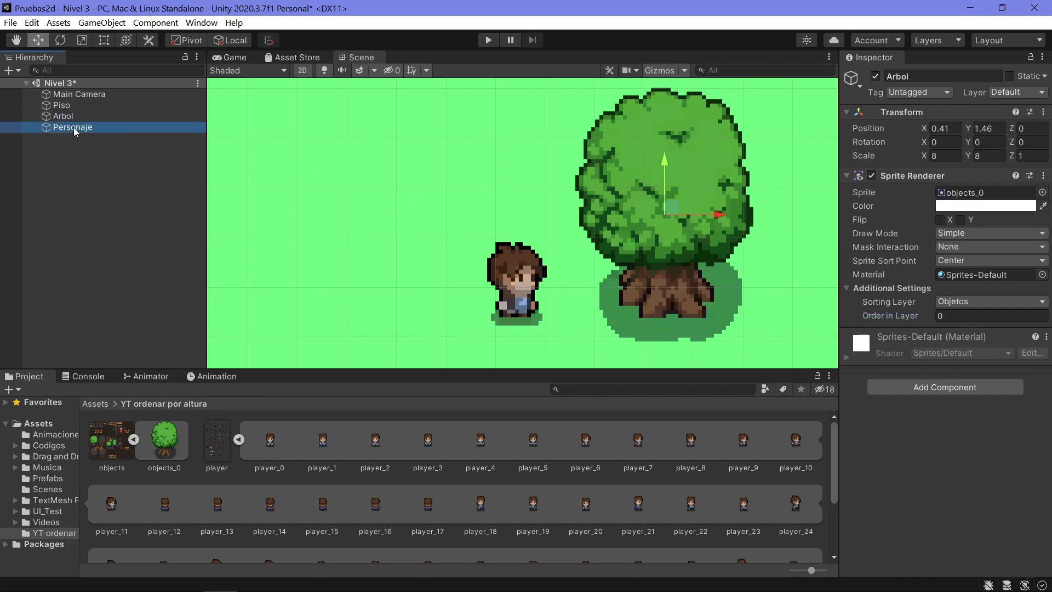
click(71, 127)
mouse_move(528, 279)
mouse_down()
mouse_move(525, 254)
mouse_move(486, 258)
mouse_up()
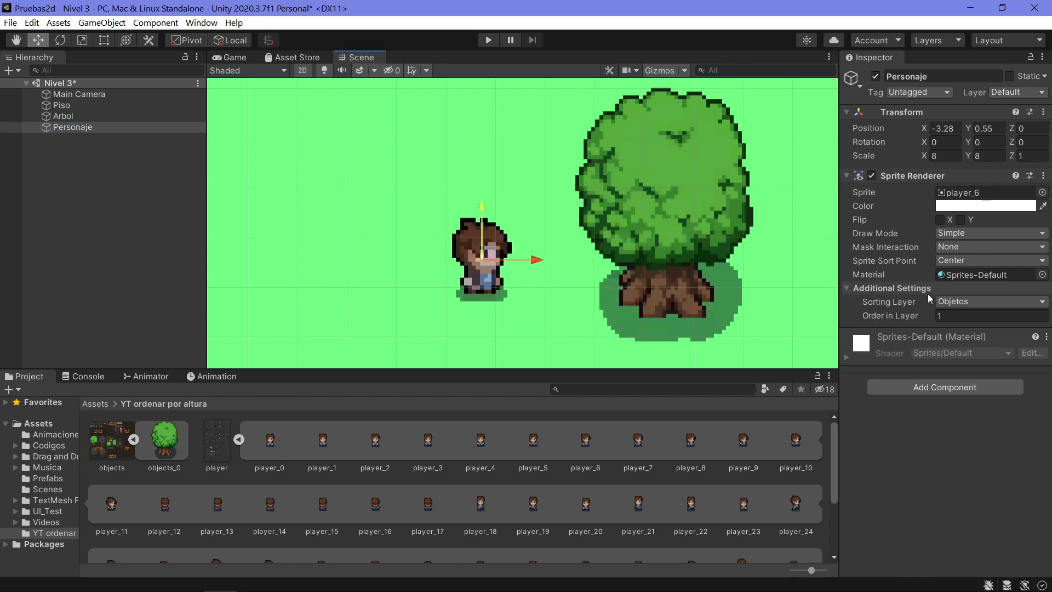
click(961, 316)
text(0)
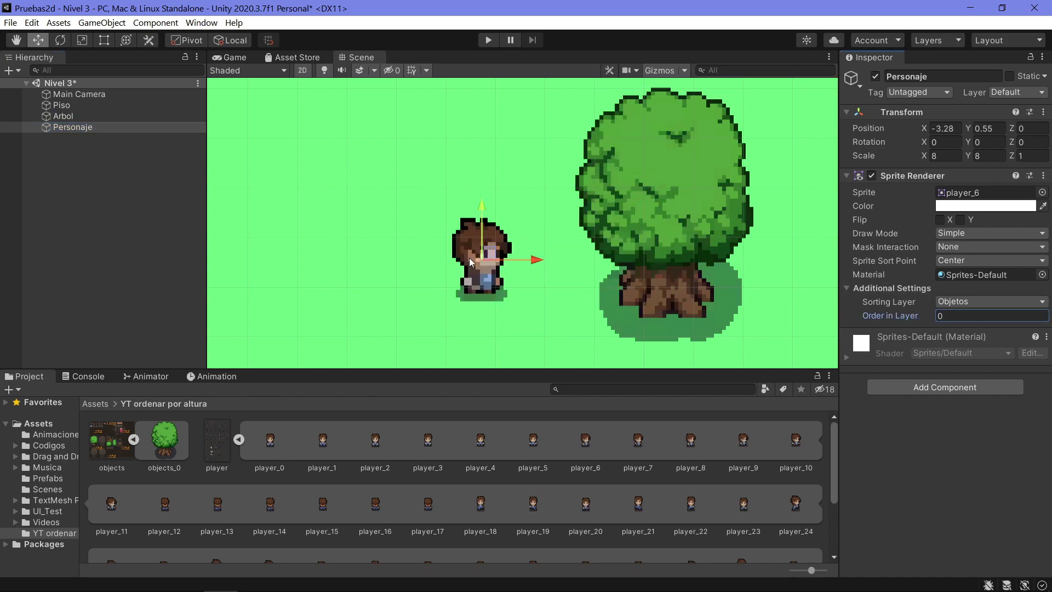
drag(502, 261, 544, 271)
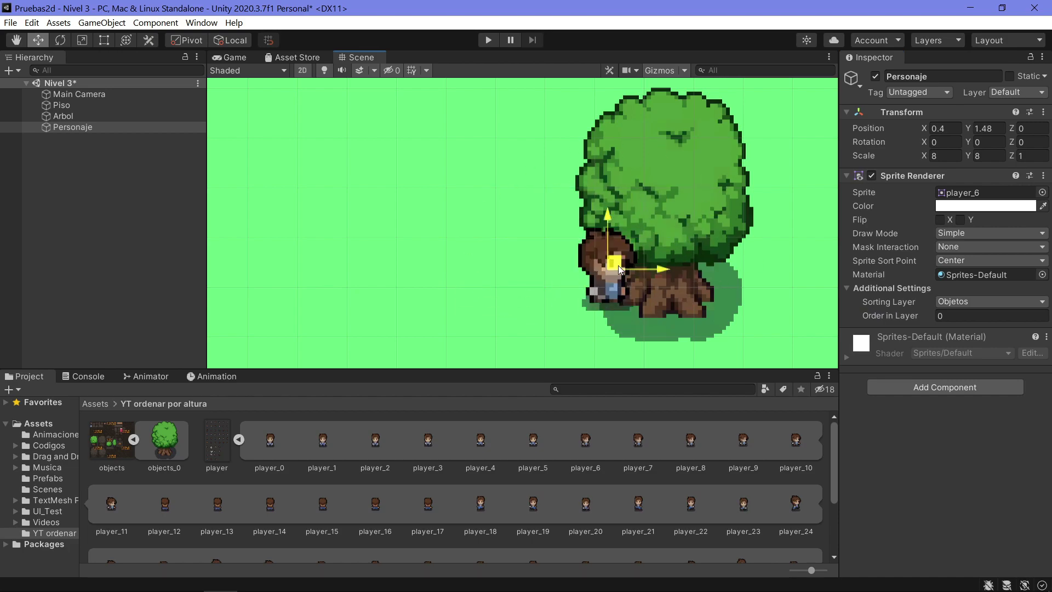
drag(544, 271, 534, 257)
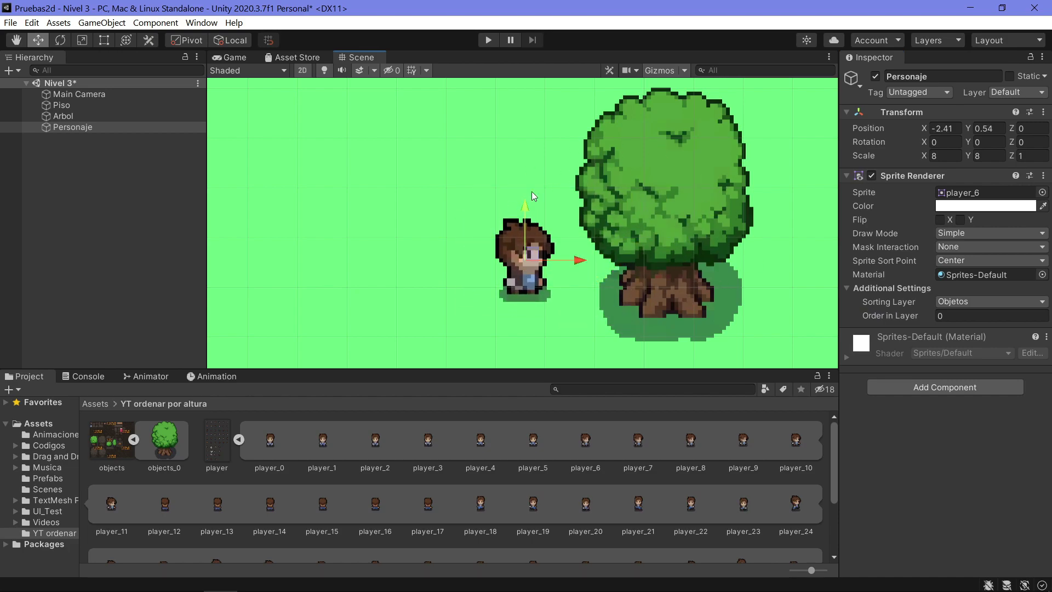
click(90, 117)
click(80, 128)
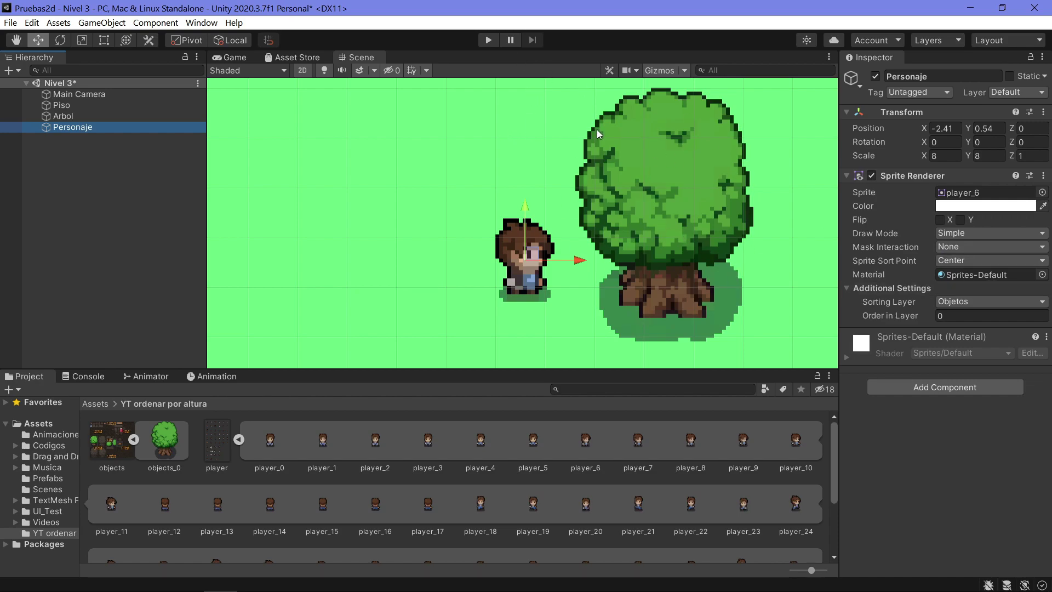
Set Sprite Sort Point to Pivot on both Personaje and Arbol
click(975, 261)
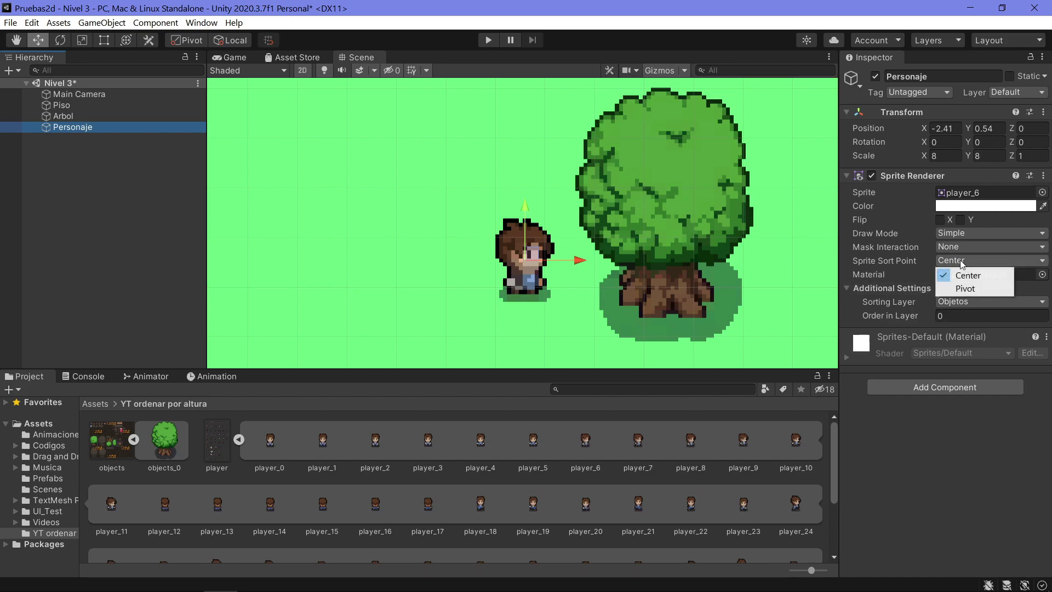
click(964, 289)
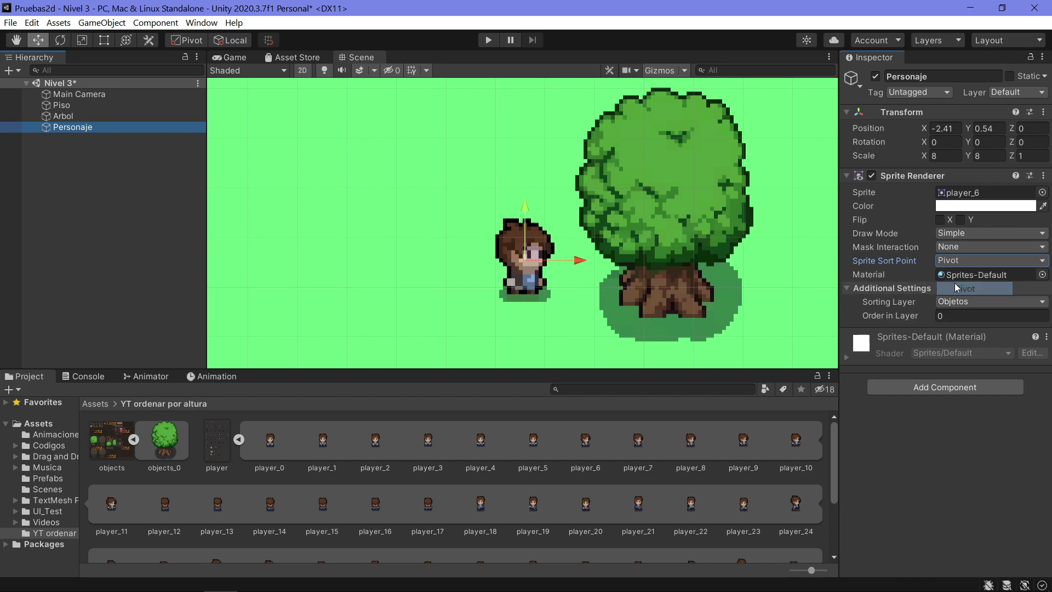
click(84, 119)
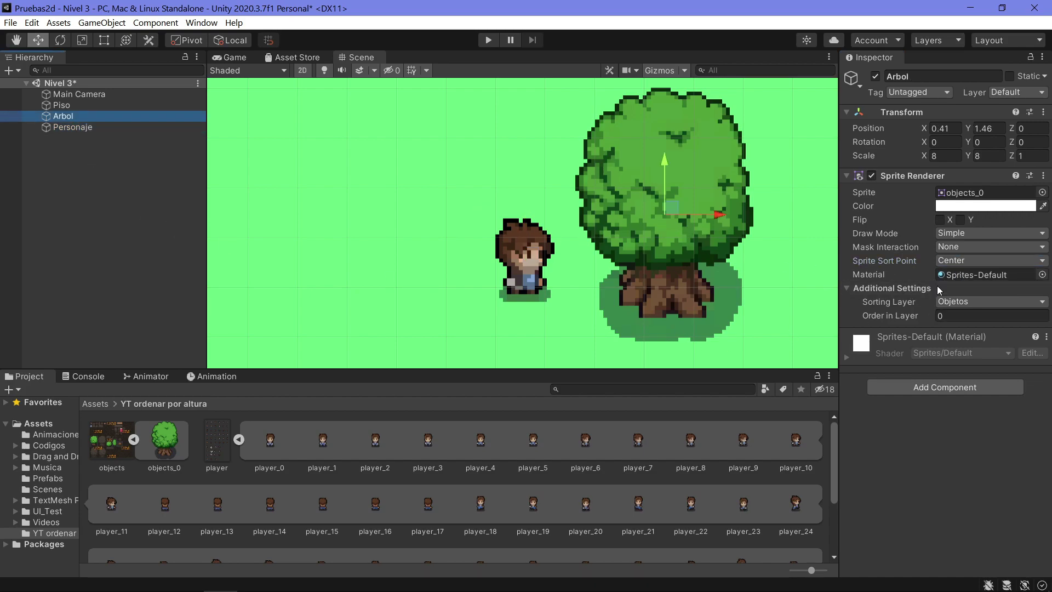
click(948, 259)
click(967, 287)
Drag Personaje onto the tree trunk to test pivot sorting, then select the objects texture
click(101, 126)
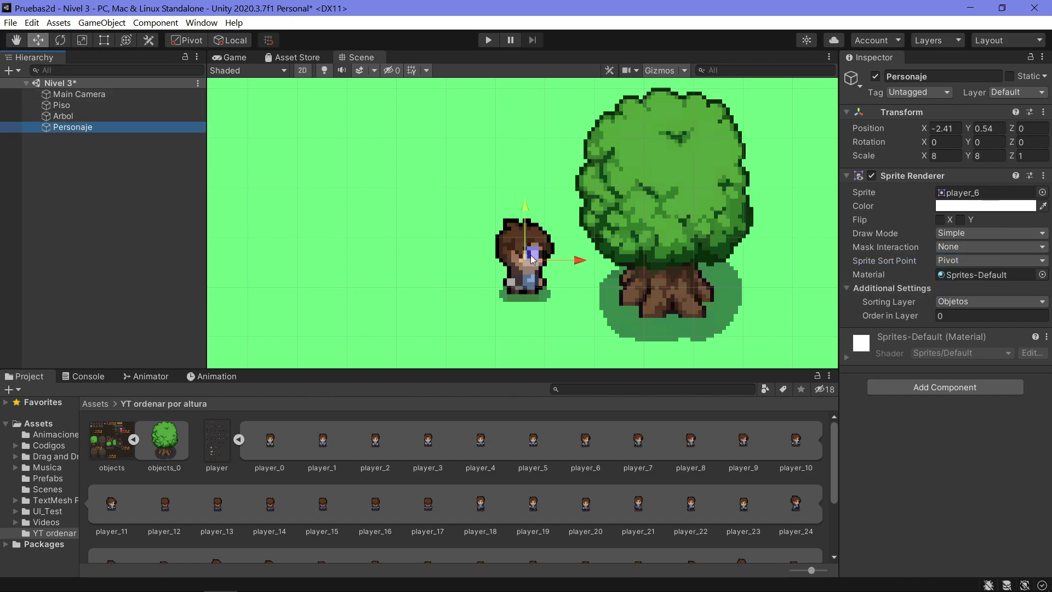
mouse_move(532, 258)
mouse_down()
mouse_move(637, 275)
mouse_move(569, 250)
mouse_move(552, 262)
mouse_up()
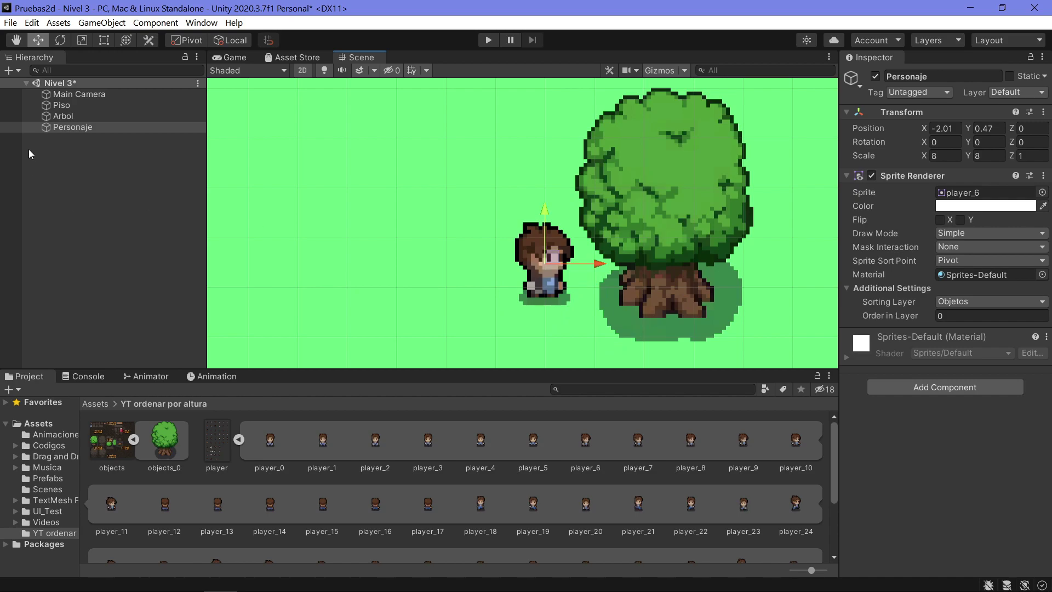
click(74, 116)
click(77, 128)
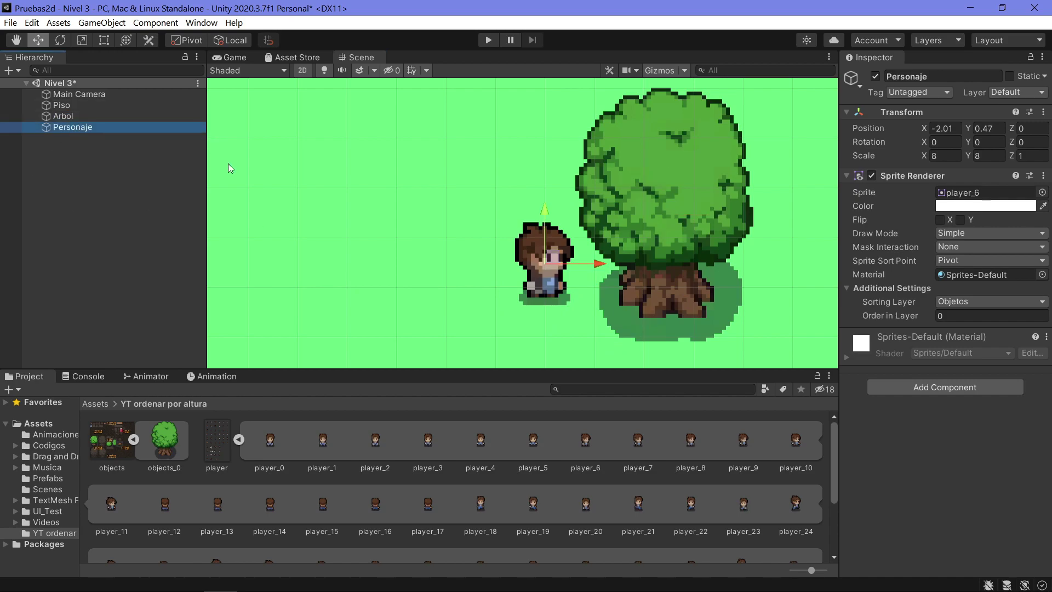
click(122, 447)
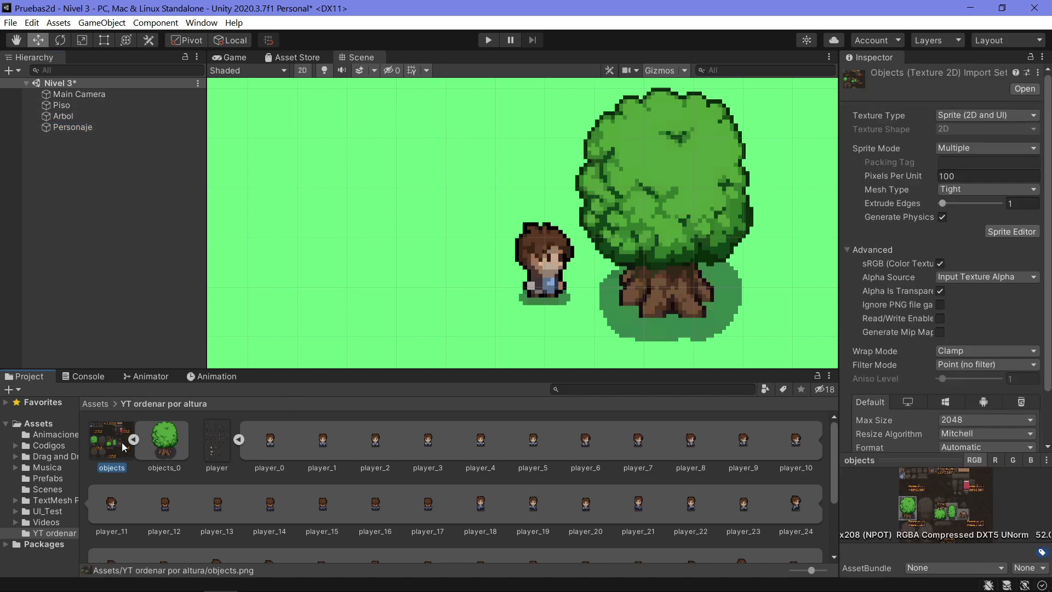
Drag the objects_0 tree pivot to the trunk base (about X 0.486, Y 0.089) and apply it
click(1013, 232)
scroll(291, 305, up, 3)
scroll(357, 268, up, 3)
scroll(373, 268, up, 2)
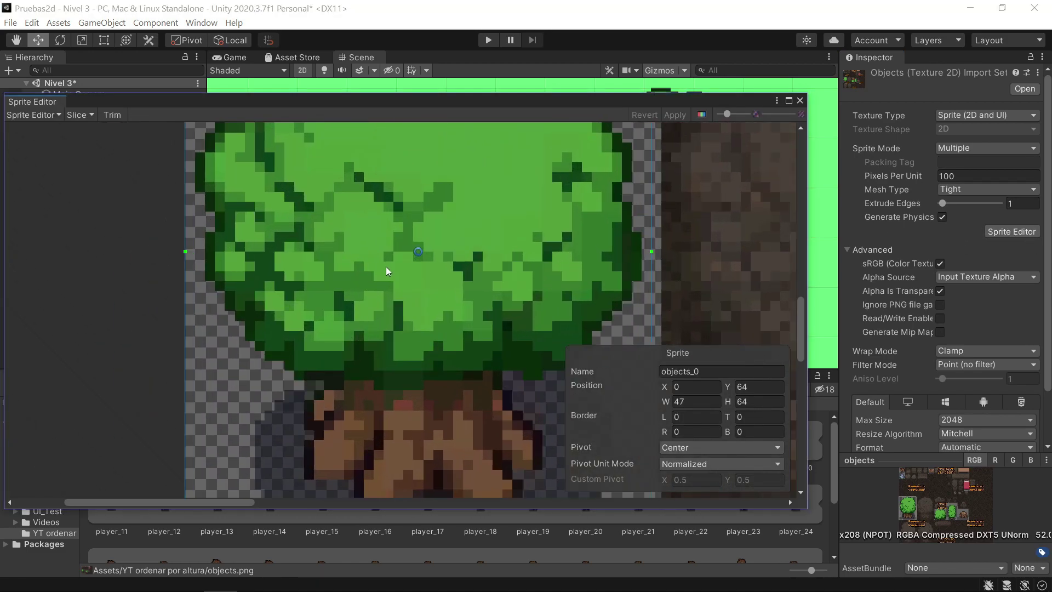
scroll(439, 195, down, 2)
scroll(390, 290, down, 1)
drag(404, 252, 402, 364)
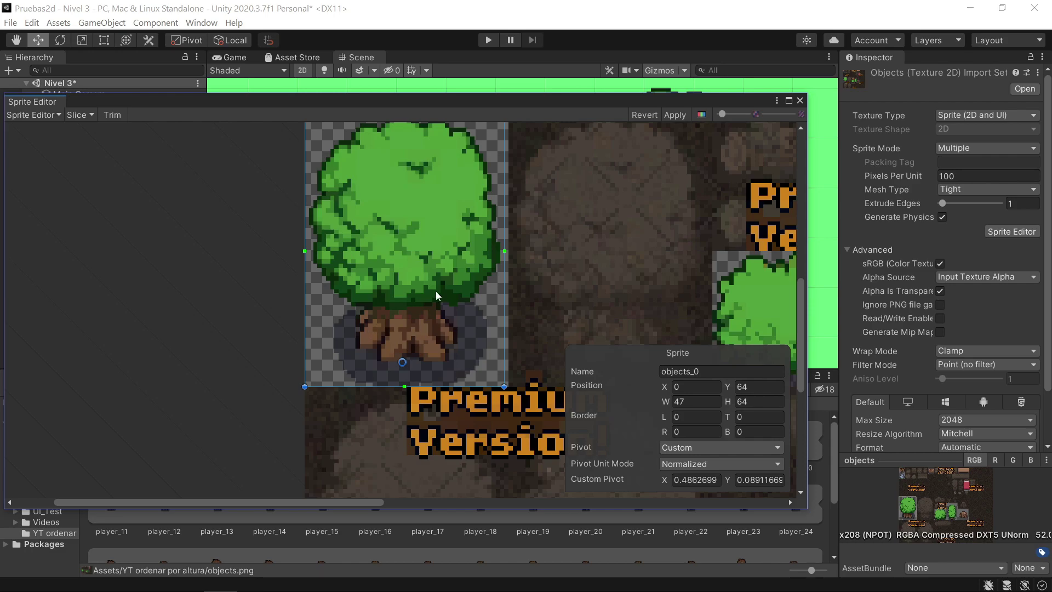
scroll(436, 294, down, 2)
scroll(435, 292, up, 3)
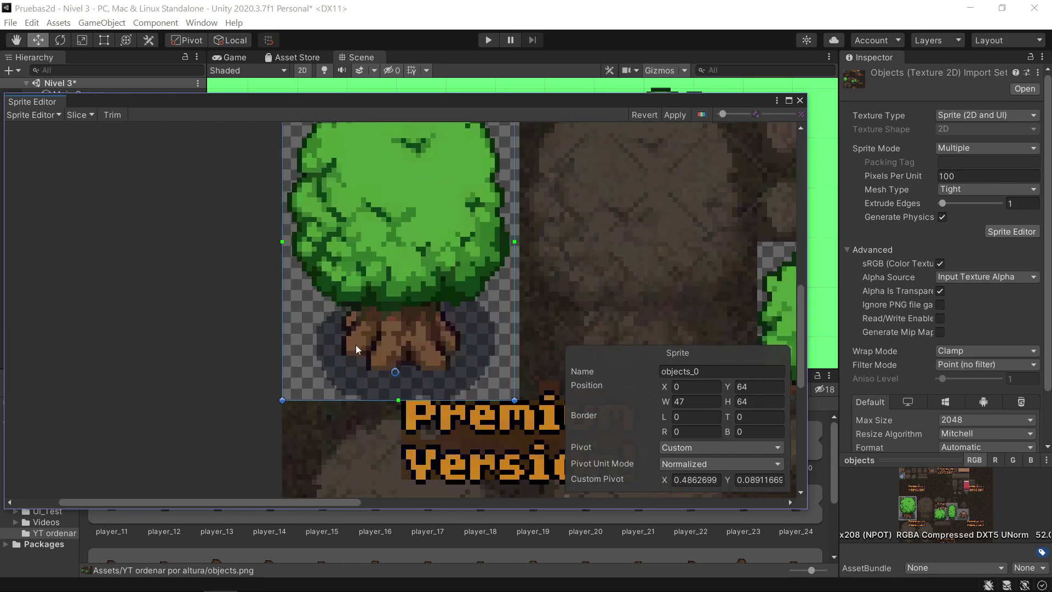
click(673, 116)
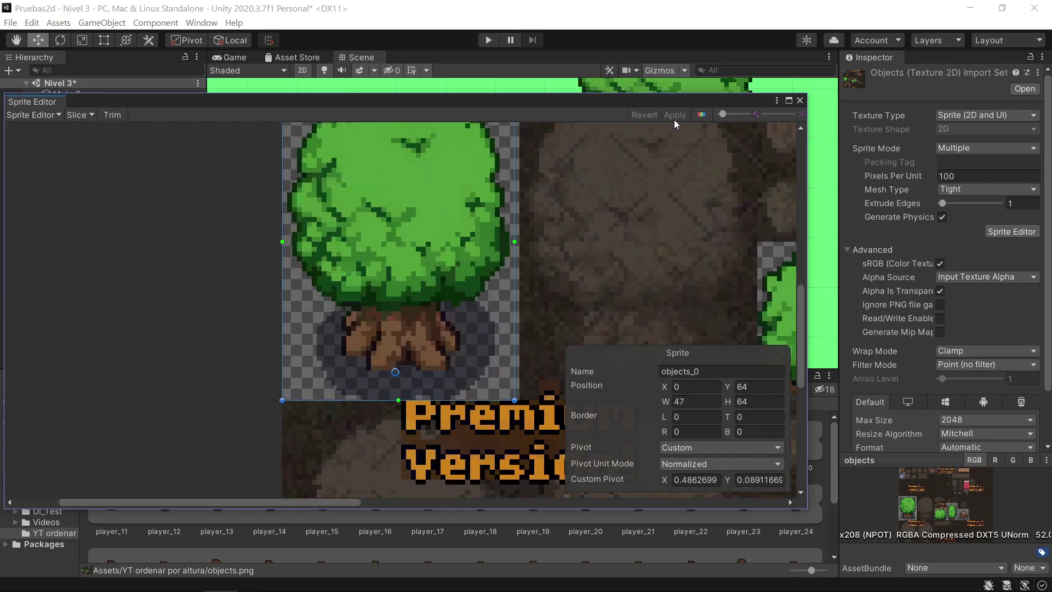
click(800, 101)
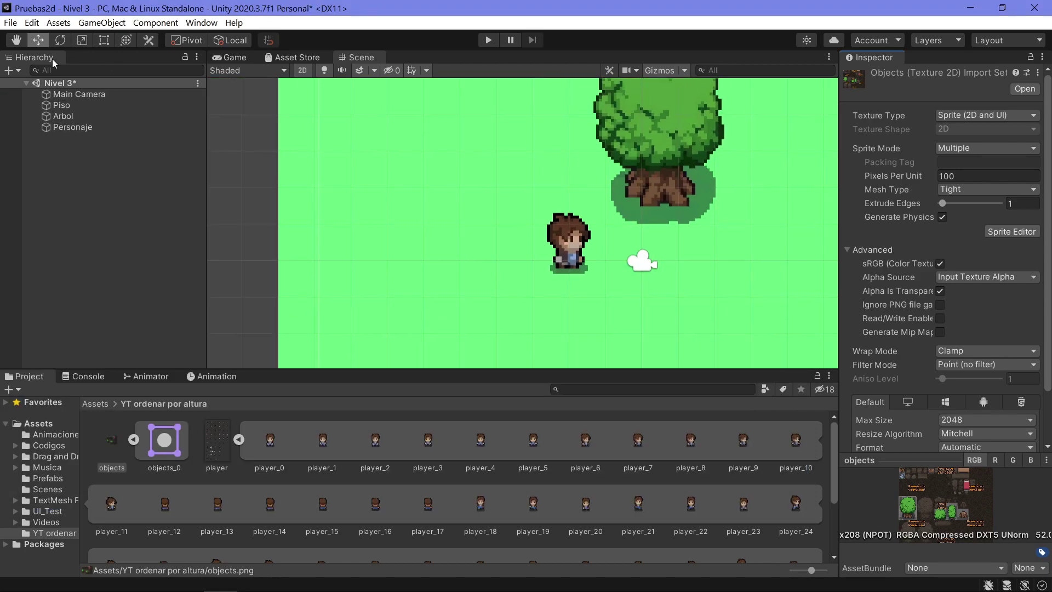
Select the Arbol tree and drag it lower in the Scene view
click(75, 130)
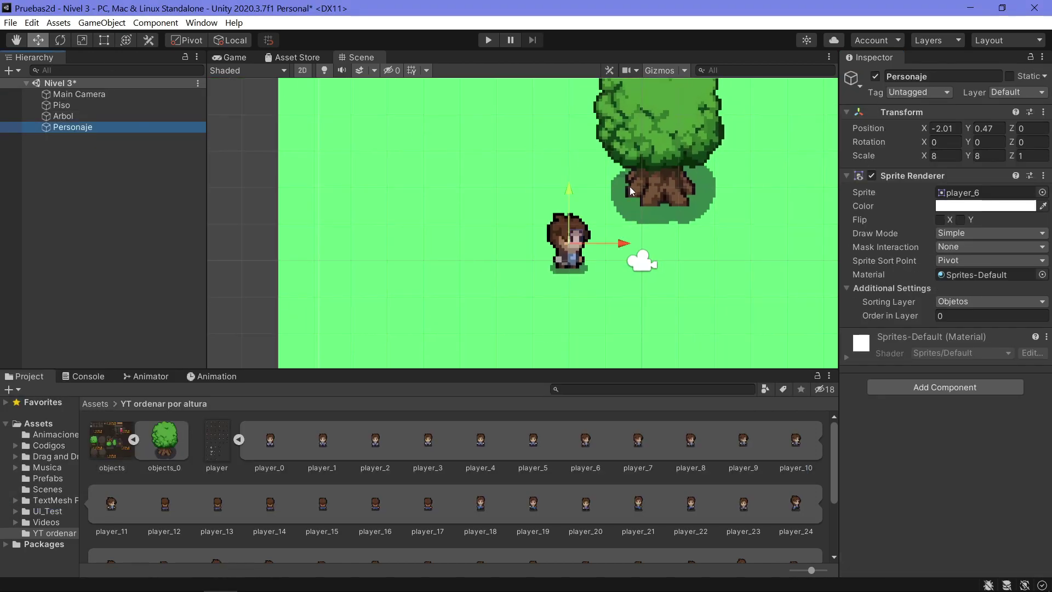
click(63, 116)
click(675, 230)
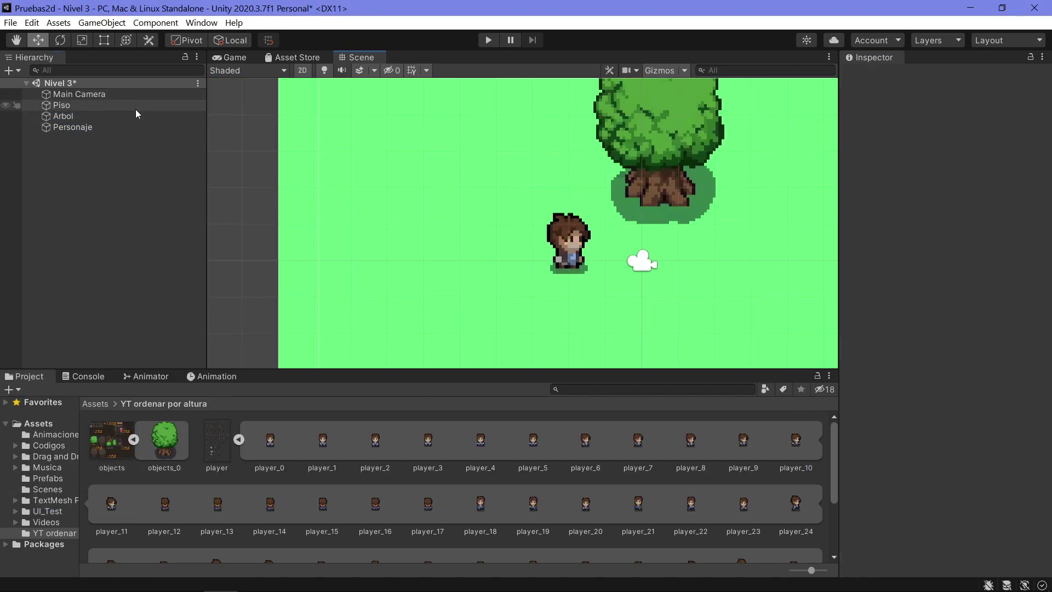
click(109, 116)
drag(653, 193, 662, 276)
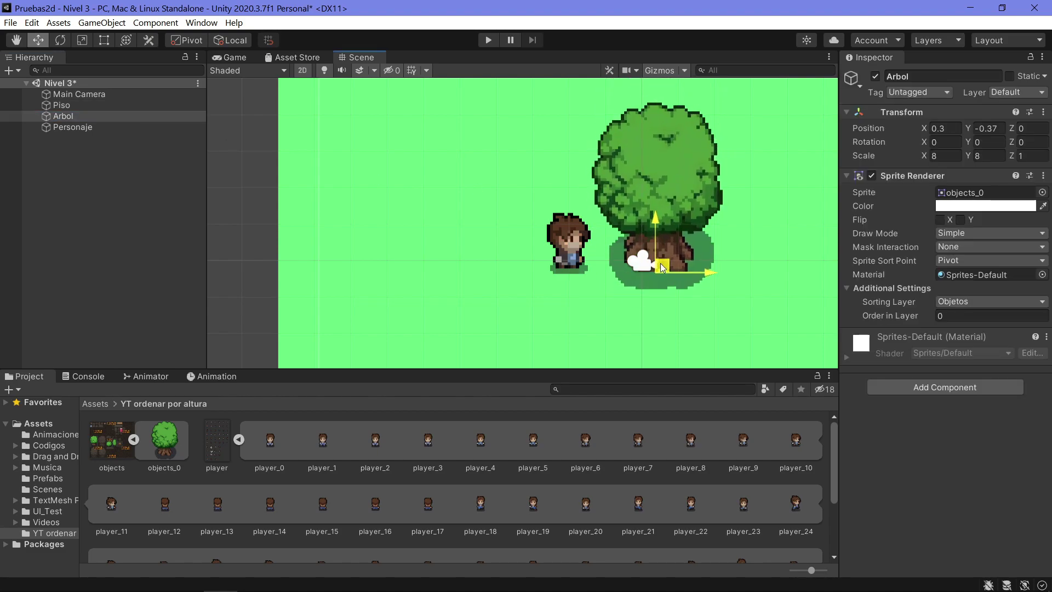
Switch the handle to the tree's base pivot and place Arbol just right of Personaje
click(185, 41)
click(185, 40)
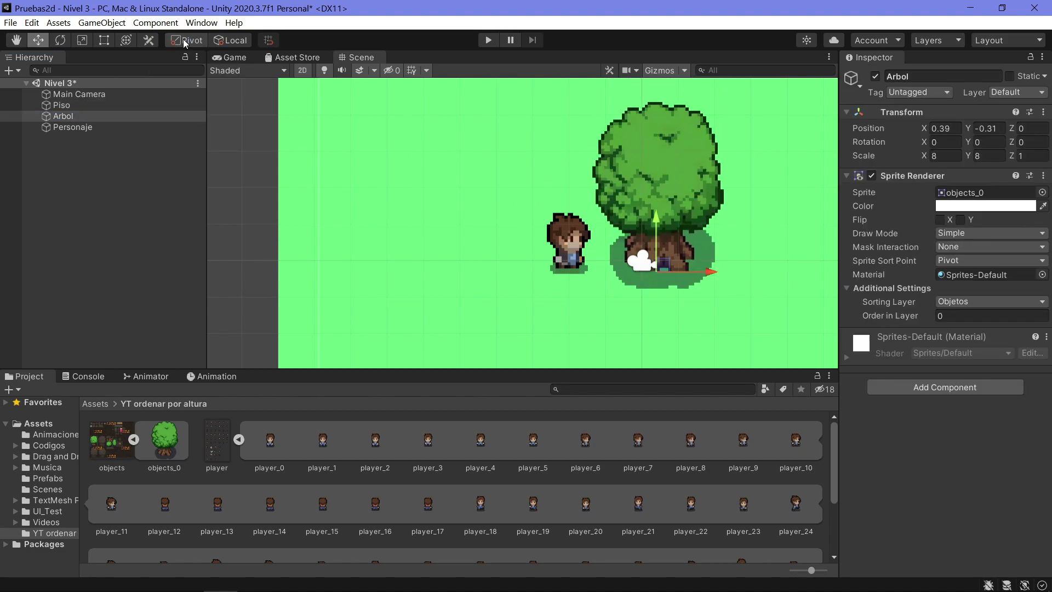
click(188, 41)
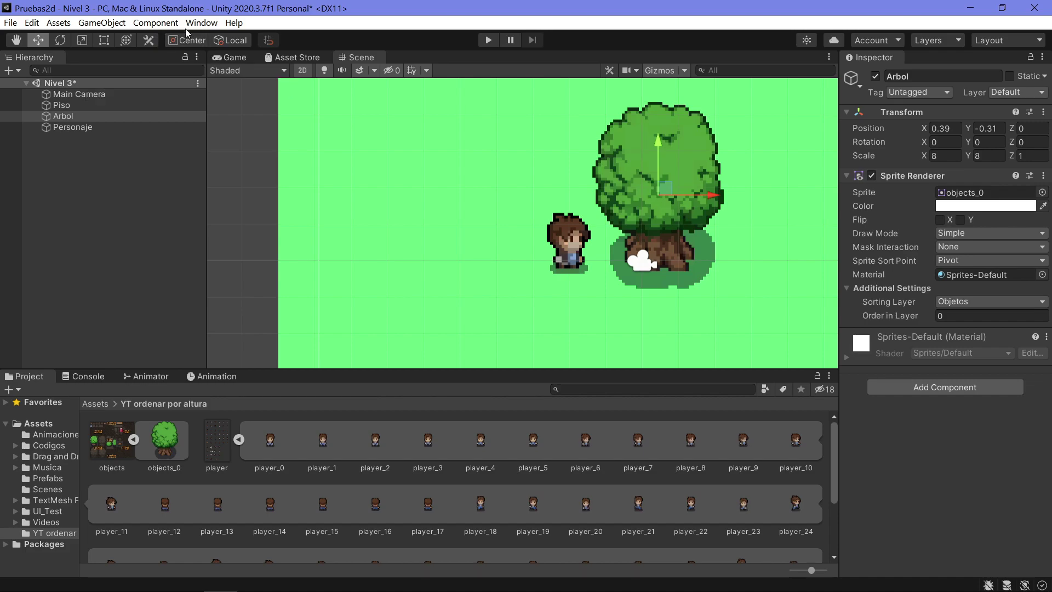
click(183, 41)
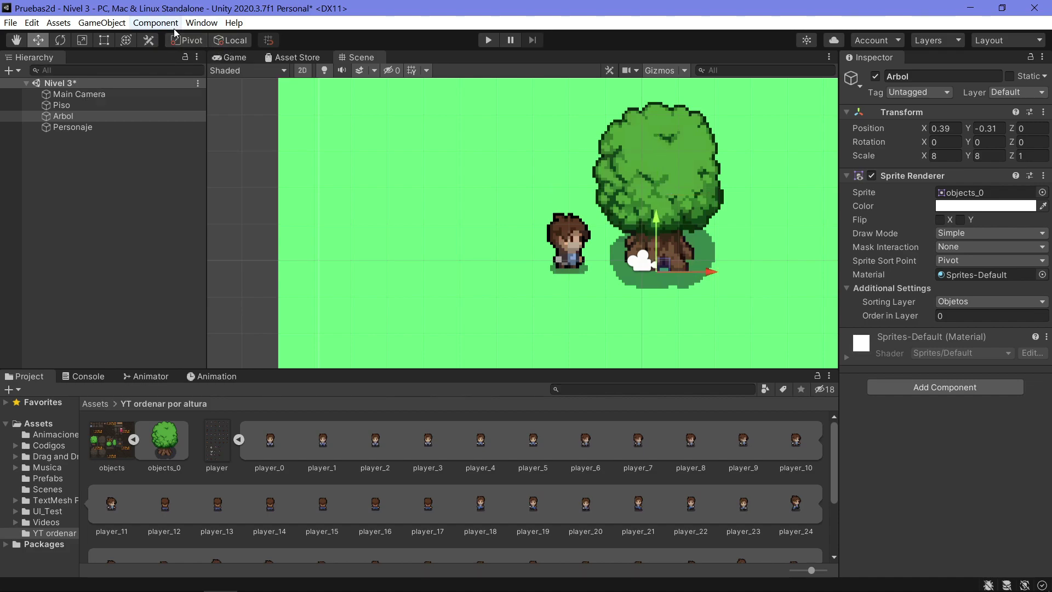
drag(662, 269, 674, 264)
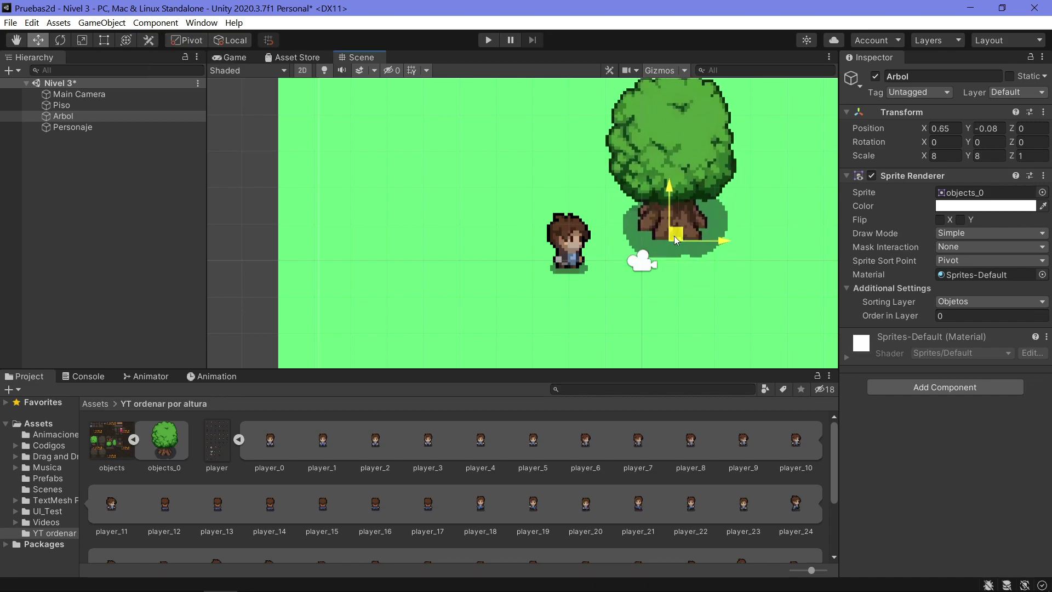
click(68, 129)
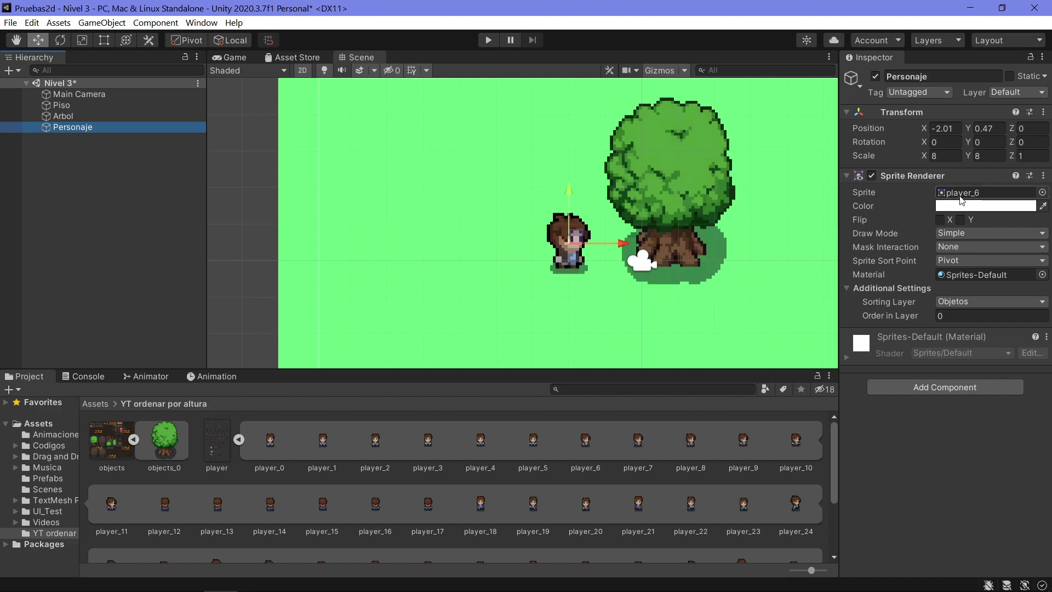
Open the player sprite sheet in the Sprite Editor and select player_6
click(962, 193)
click(210, 449)
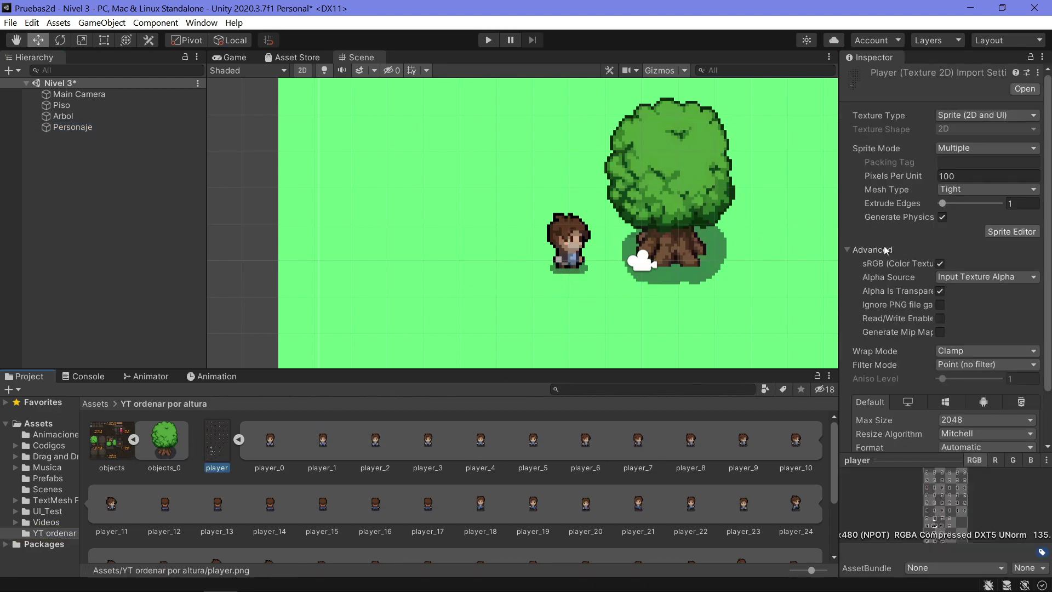
click(1022, 231)
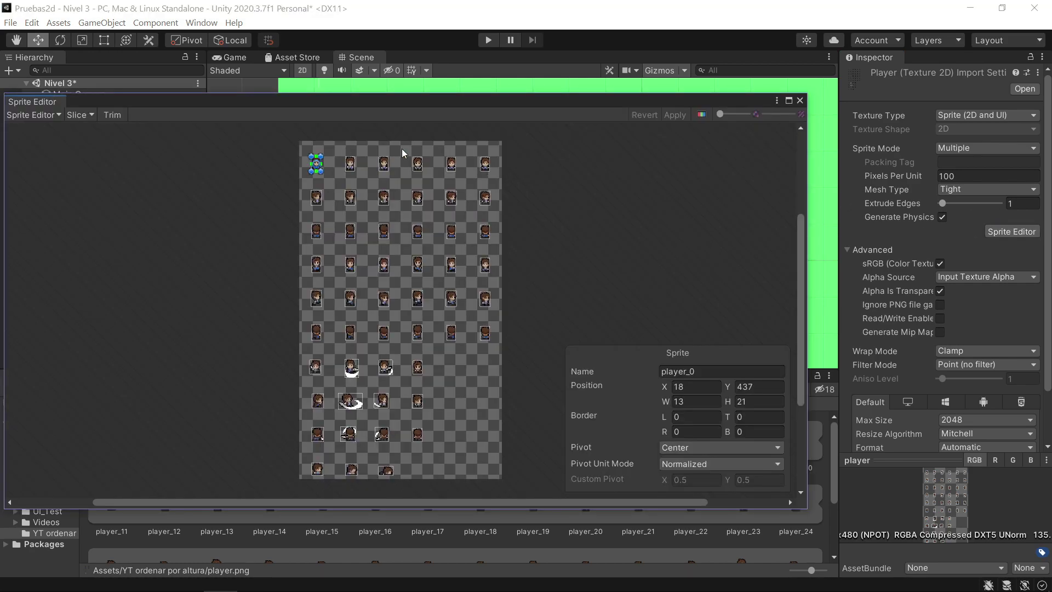
click(481, 163)
click(315, 200)
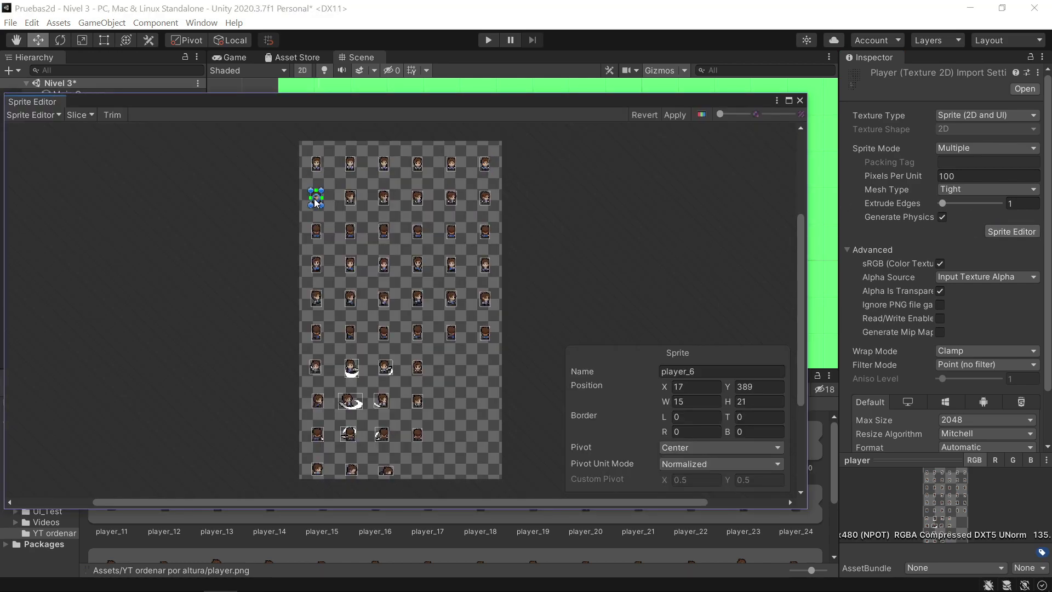
Move player_6's pivot to the bottom centre at its feet, about X 0.4975, Y 0.0877
scroll(218, 236, up, 2)
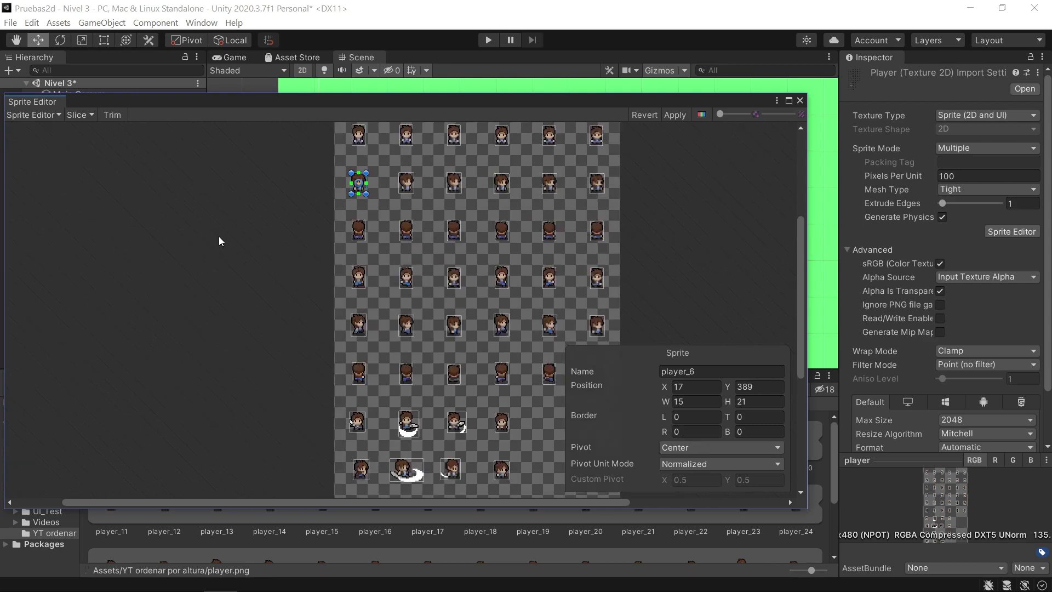
scroll(547, 247, up, 4)
scroll(405, 255, up, 3)
scroll(385, 258, up, 2)
scroll(385, 255, up, 1)
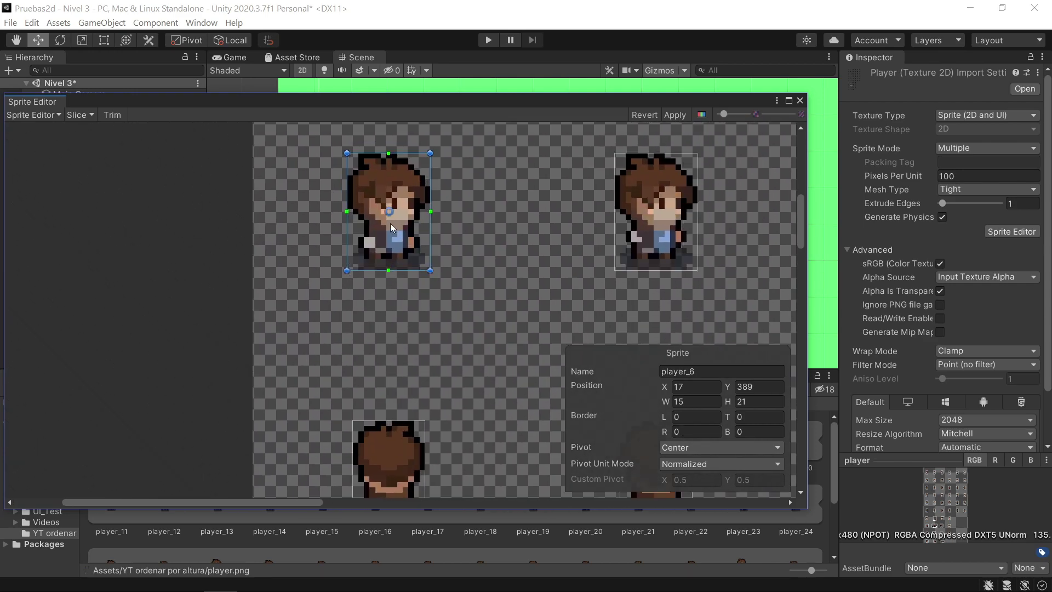
drag(389, 212, 388, 260)
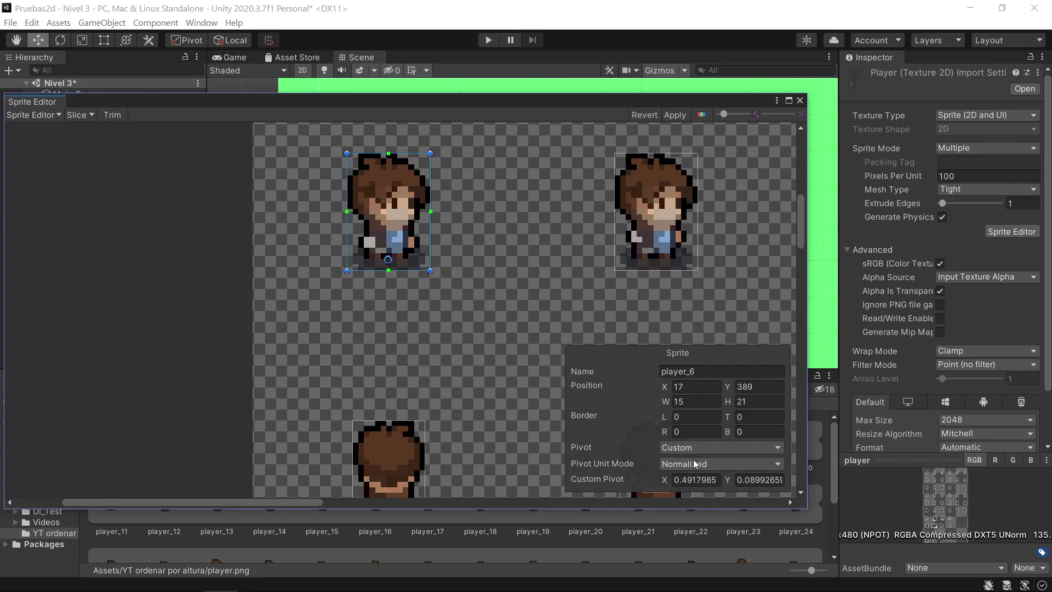
text(0.5)
key(Tab)
text(1)
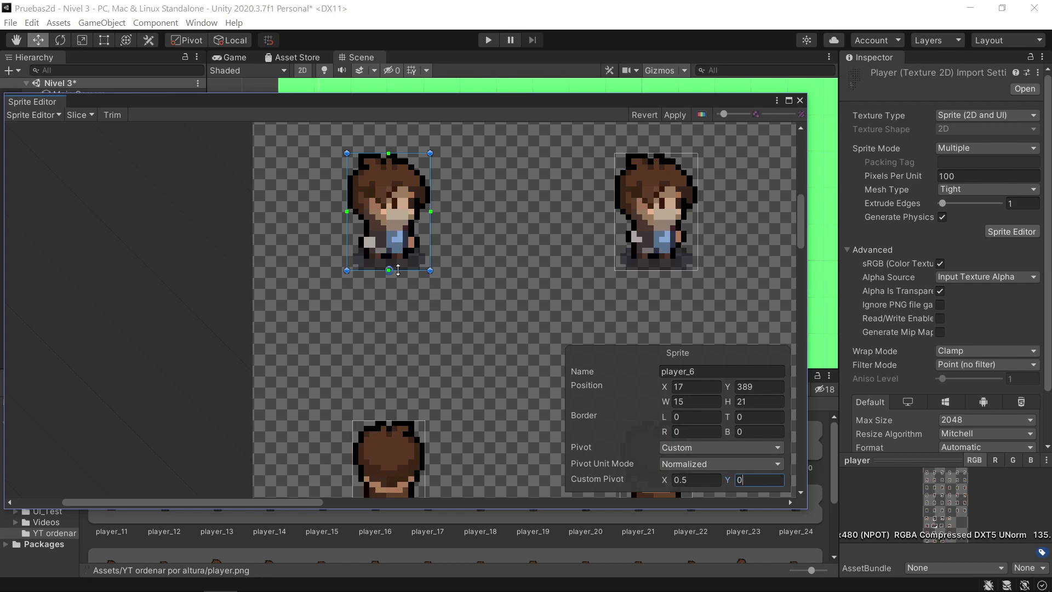
scroll(397, 269, up, 2)
scroll(400, 252, up, 3)
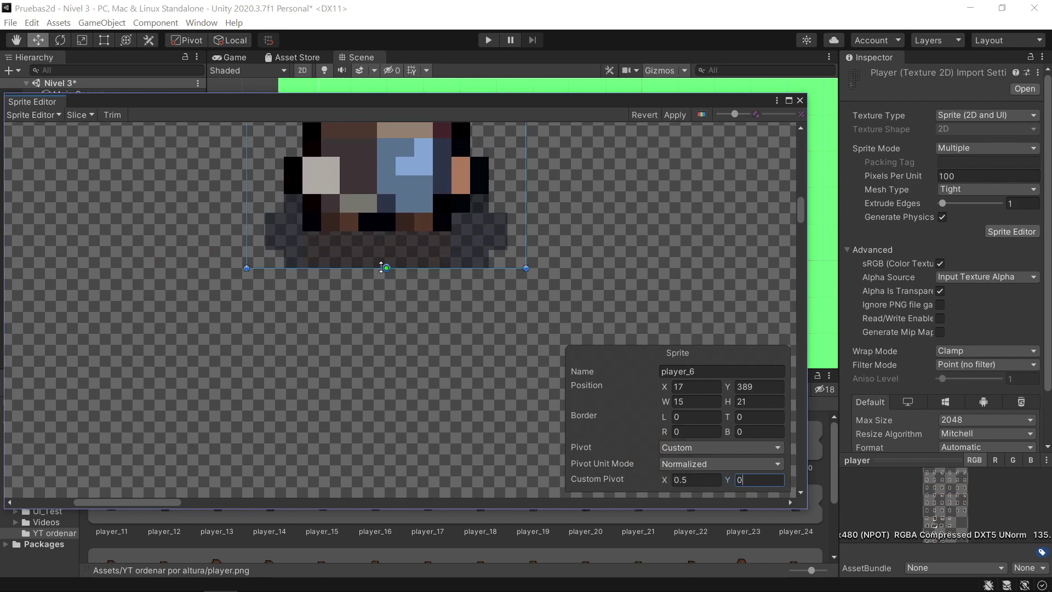
drag(386, 269, 387, 233)
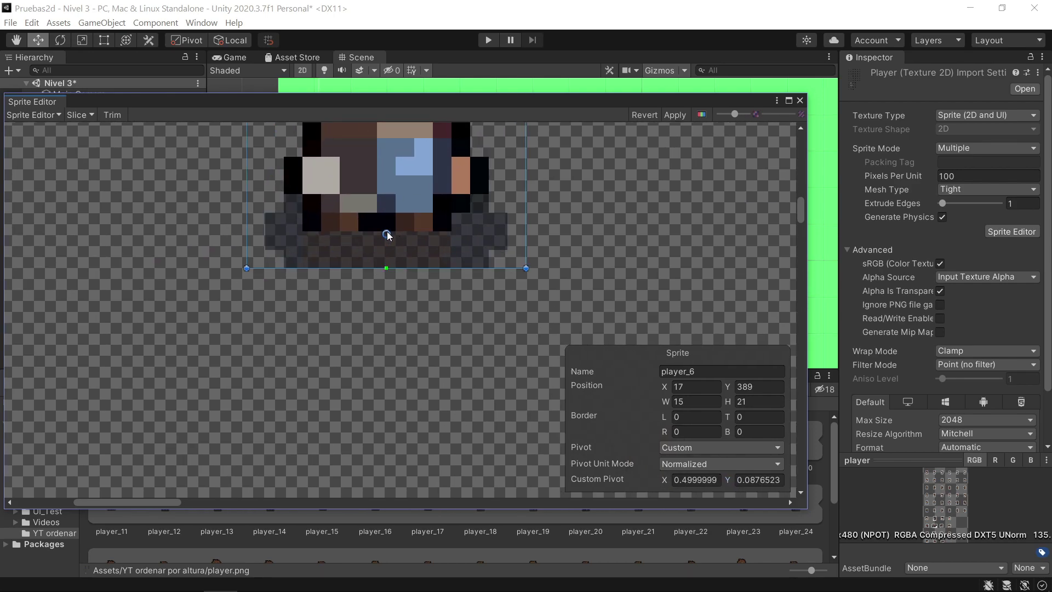
scroll(419, 215, down, 1)
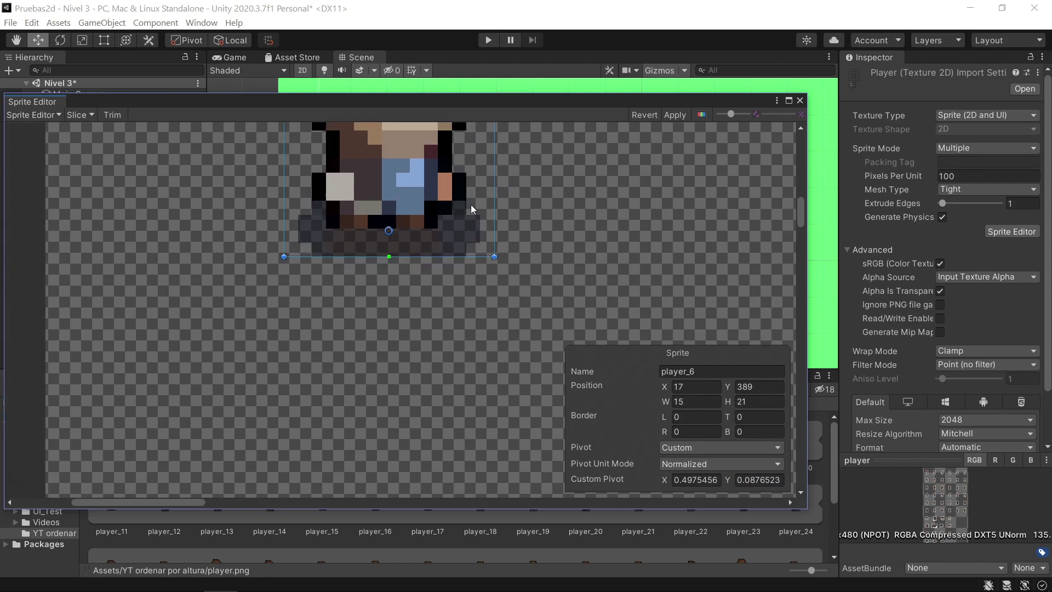
Apply the pivot change, close the Sprite Editor, and frame Personaje in the scene
click(670, 115)
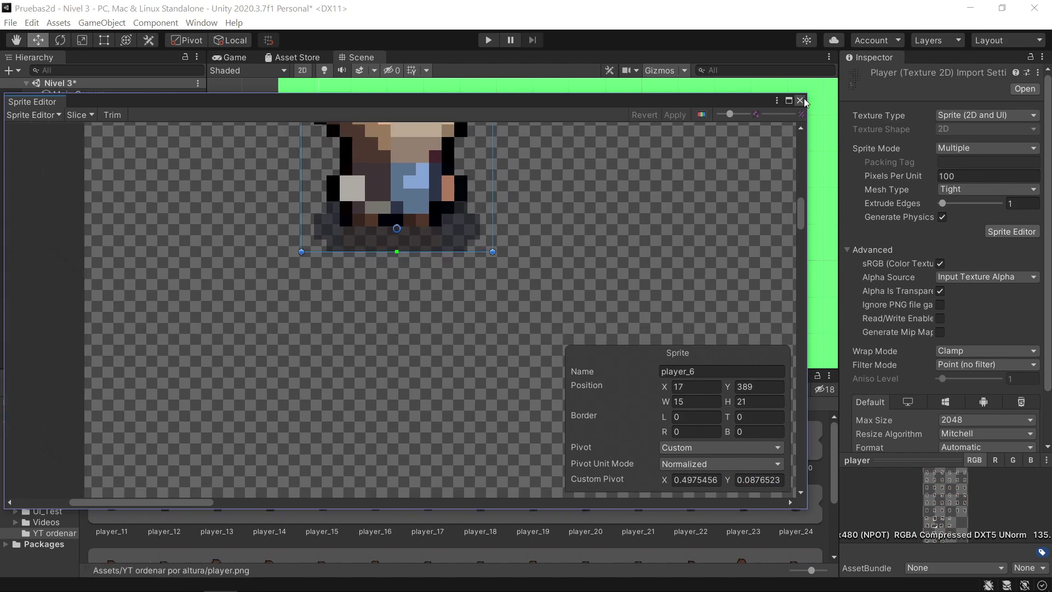
click(801, 101)
double_click(68, 130)
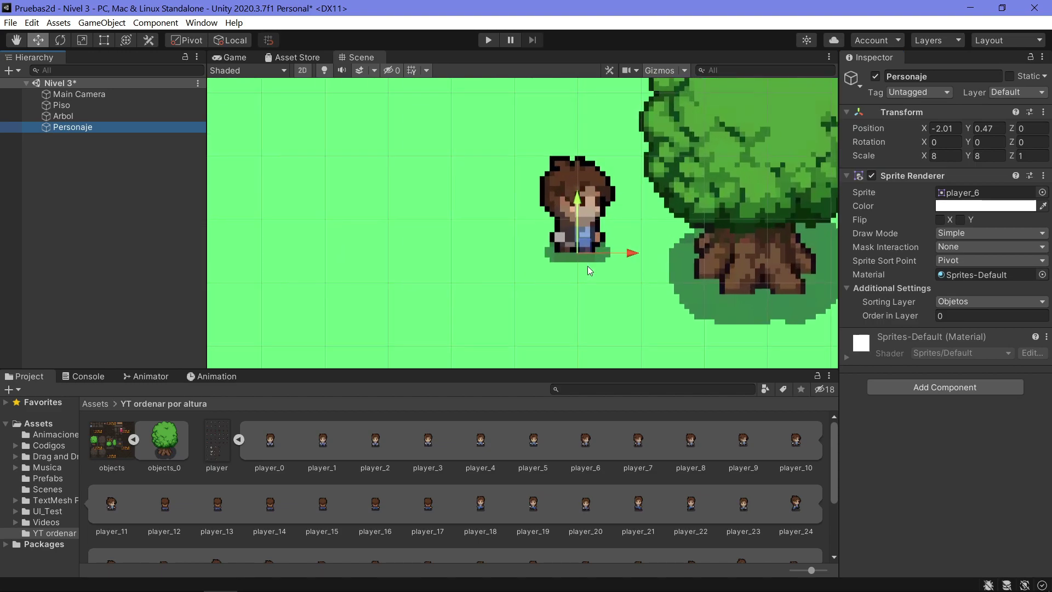
Test Personaje against the trunk, leave it left of the tree, and select the objects texture
mouse_move(469, 225)
mouse_down()
mouse_move(621, 262)
mouse_move(643, 279)
mouse_move(632, 254)
mouse_move(543, 253)
mouse_up()
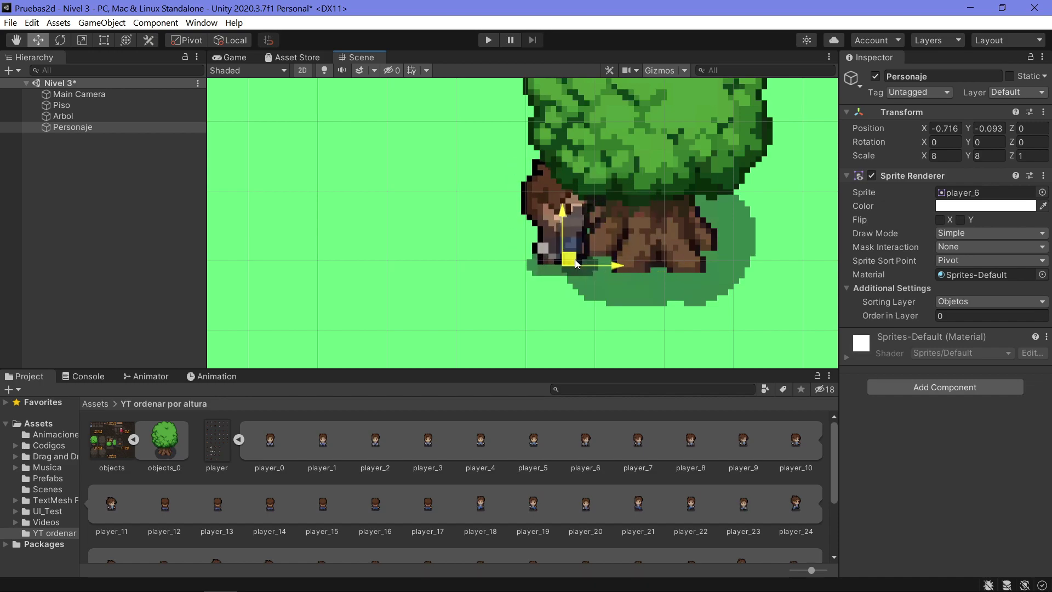
mouse_move(627, 255)
mouse_down()
mouse_move(498, 260)
mouse_move(515, 278)
mouse_up()
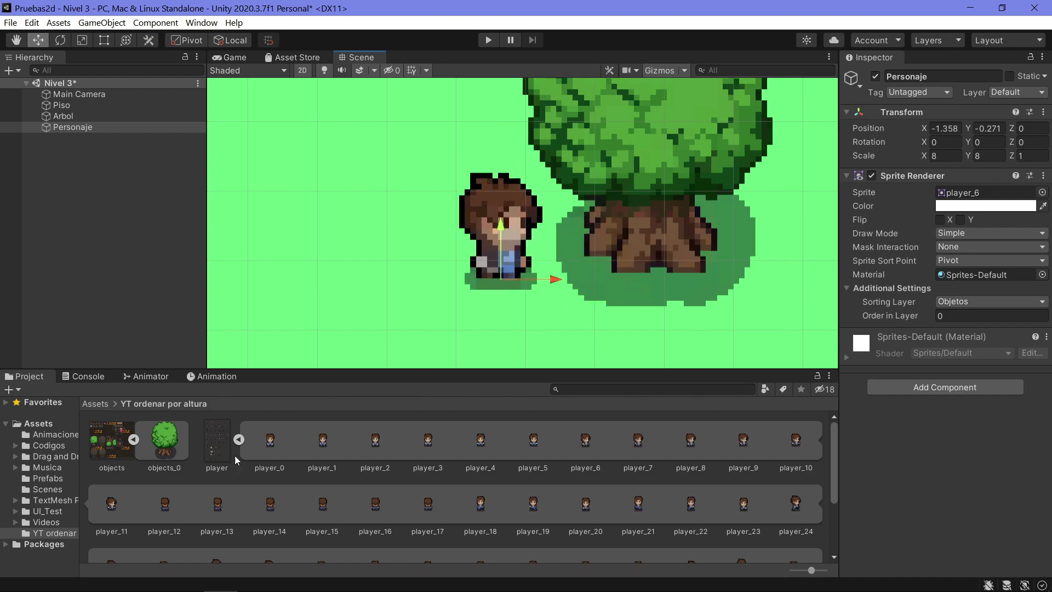
click(167, 455)
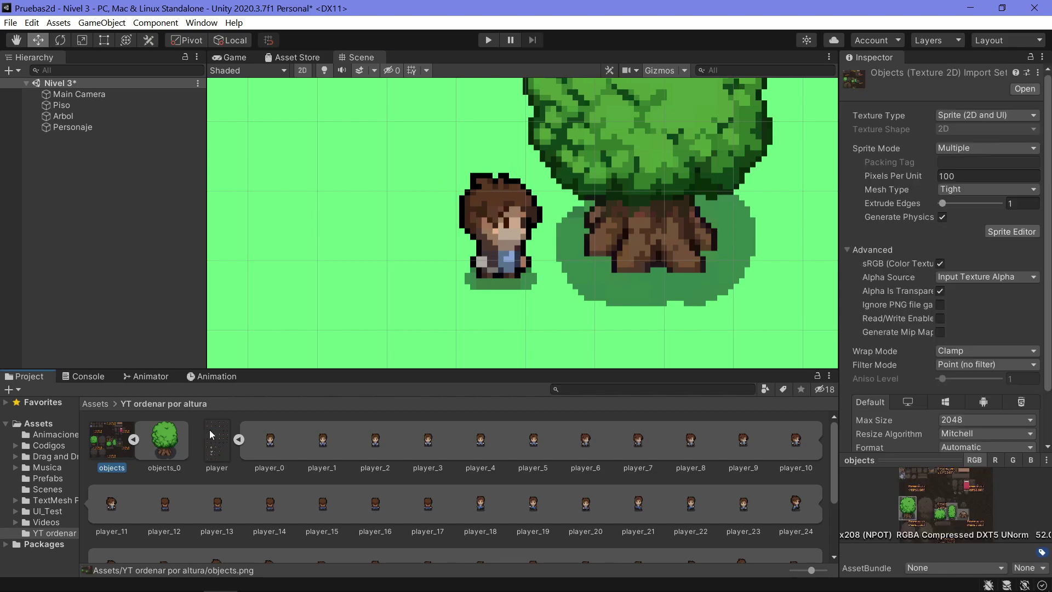
Apply objects_0's custom trunk-base pivot (about X 0.501, Y 0.179) in the Sprite Editor
click(1026, 233)
scroll(215, 355, up, 5)
scroll(228, 369, up, 5)
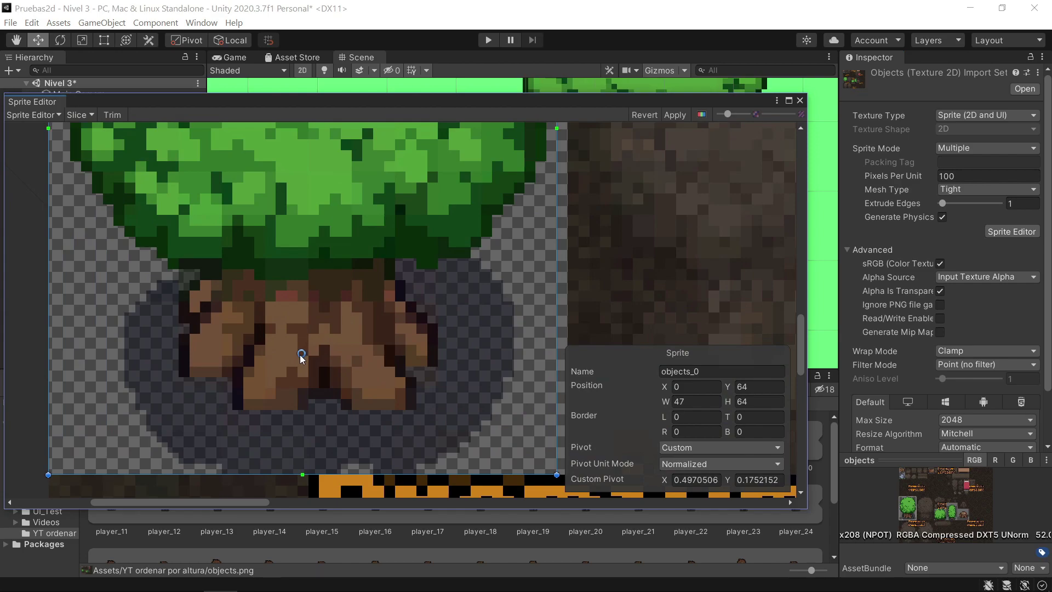
click(676, 118)
click(800, 100)
Drag Personaje behind and then below the tree, ending left of the trunk at X -1.69, Y -1.27
click(86, 128)
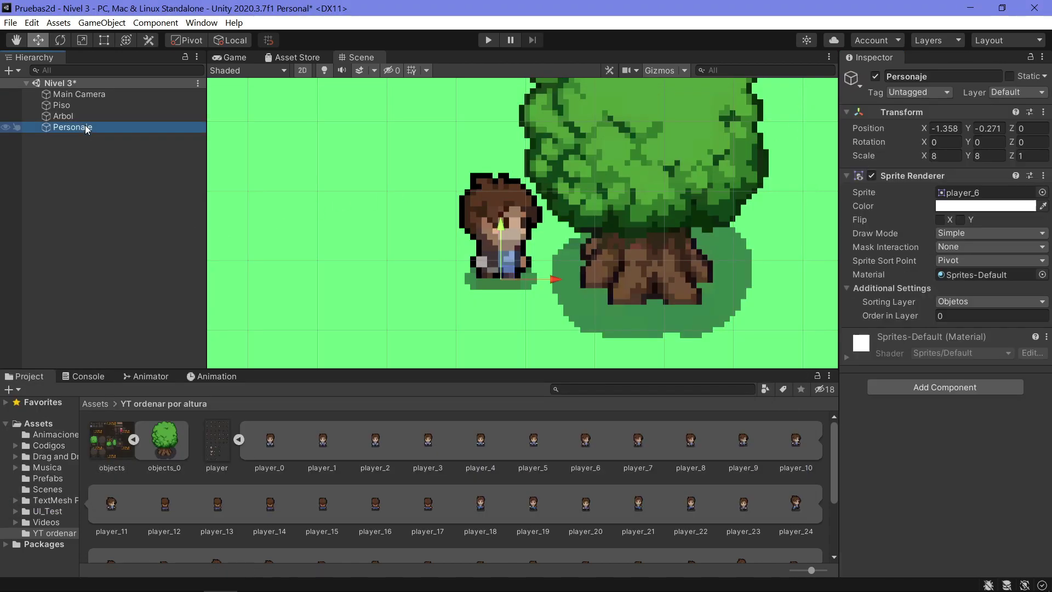
mouse_move(507, 272)
mouse_down()
mouse_move(607, 283)
mouse_move(575, 250)
mouse_move(711, 213)
mouse_up()
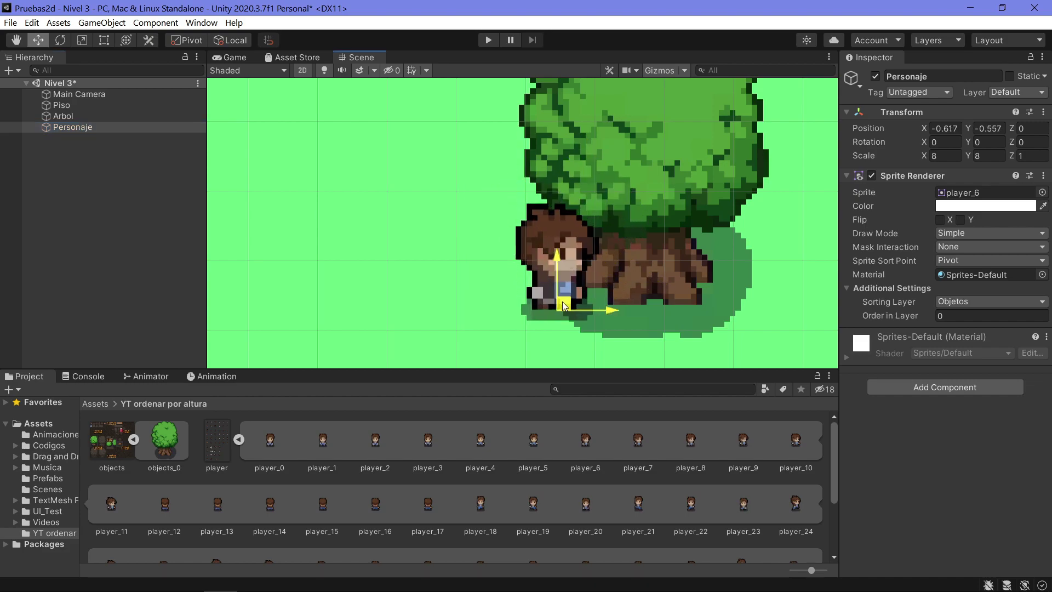
scroll(710, 209, down, 2)
scroll(563, 253, down, 2)
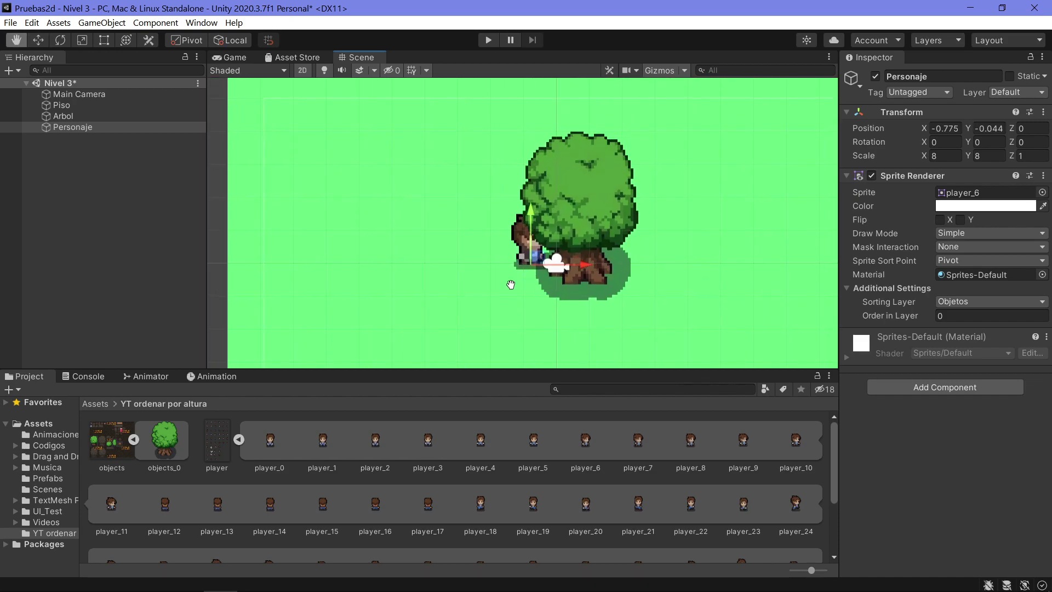
mouse_move(710, 209)
mouse_down()
mouse_move(480, 264)
mouse_move(579, 234)
mouse_up()
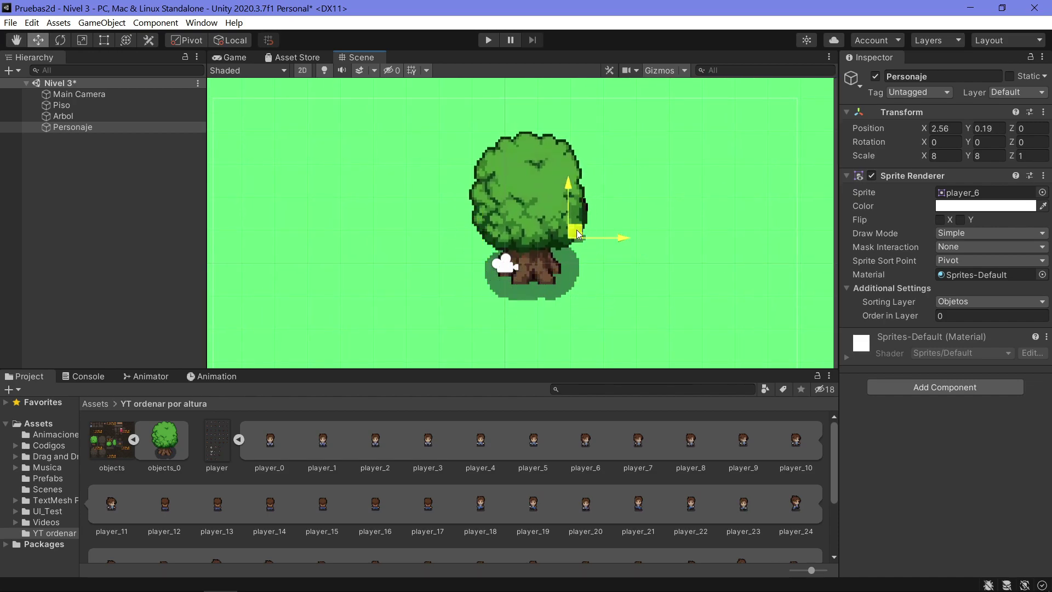
mouse_move(510, 235)
mouse_down()
mouse_move(599, 291)
mouse_move(587, 316)
mouse_move(575, 244)
mouse_move(576, 317)
mouse_up()
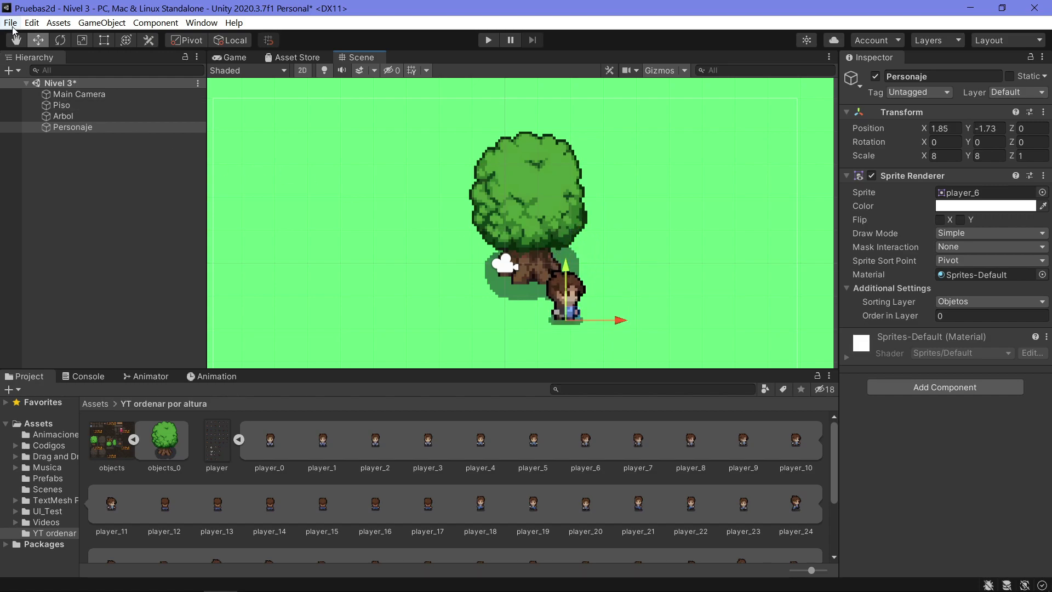
mouse_move(574, 315)
mouse_down()
mouse_move(507, 315)
mouse_move(463, 247)
mouse_move(545, 343)
mouse_move(611, 216)
mouse_move(623, 258)
mouse_move(437, 274)
mouse_move(505, 252)
mouse_move(531, 346)
mouse_move(594, 251)
mouse_move(442, 323)
mouse_move(474, 290)
mouse_move(462, 297)
mouse_up()
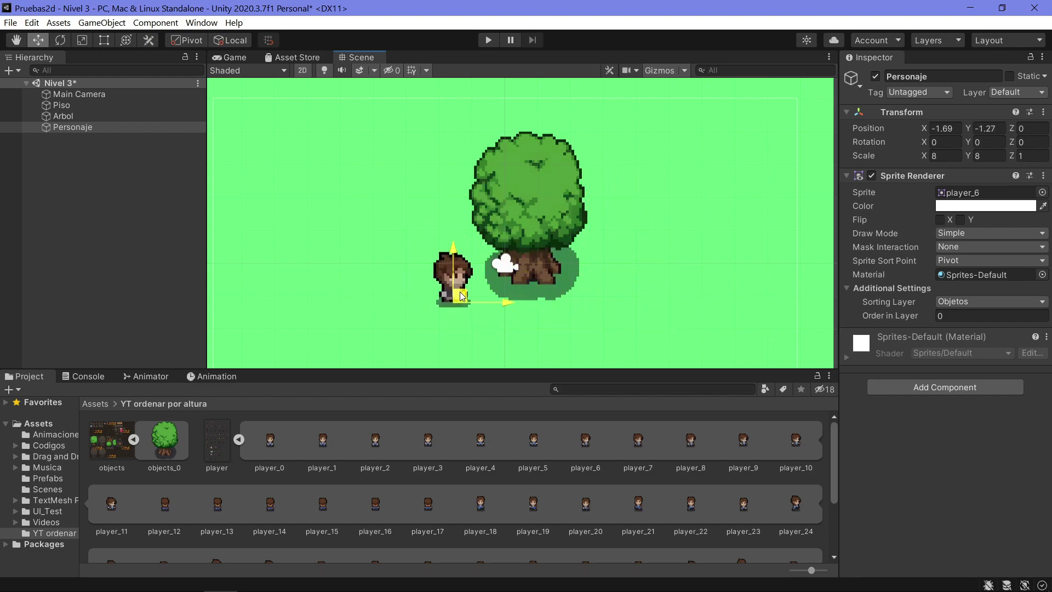